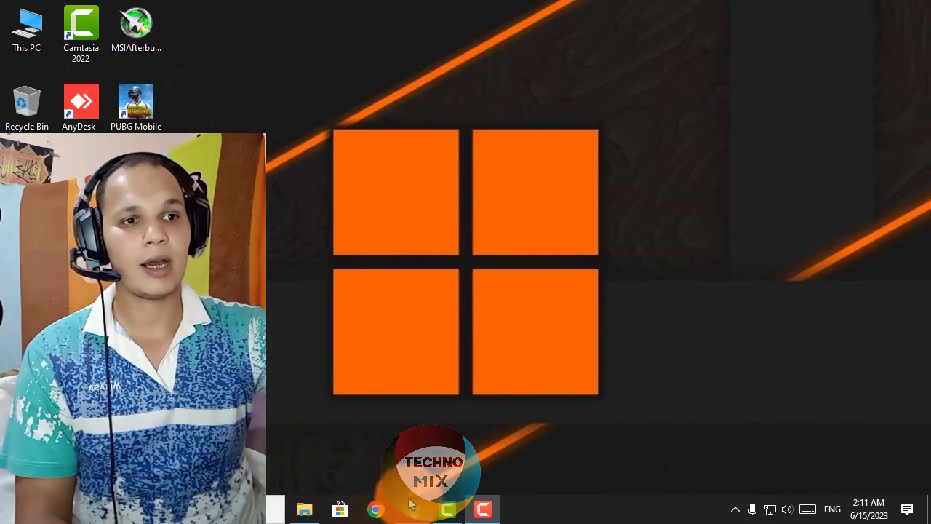
Launch Google Chrome from the taskbar to get a New Tab page
click(411, 508)
Search 'office customization tool' and open the Microsoft 365 Apps admin center result
click(474, 38)
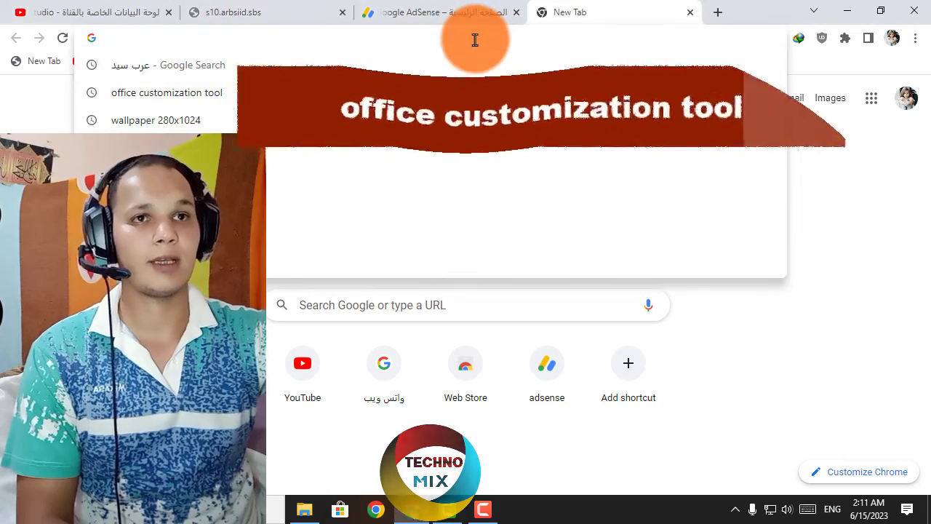
text(off)
key(Return)
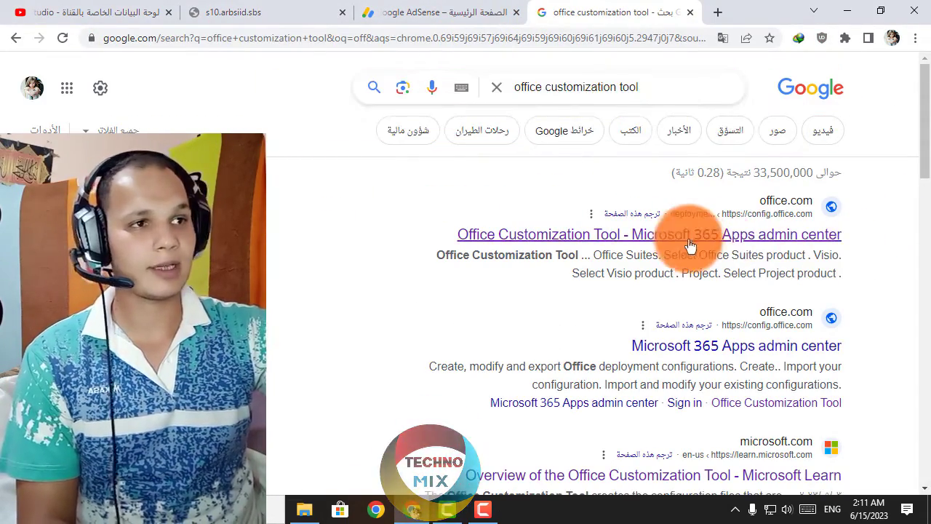
click(677, 242)
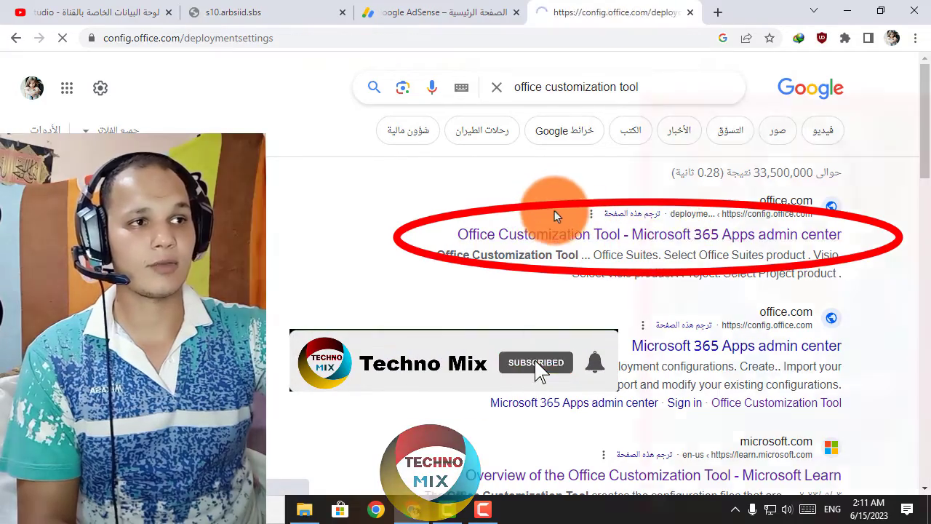
scroll(173, 283, down, 2)
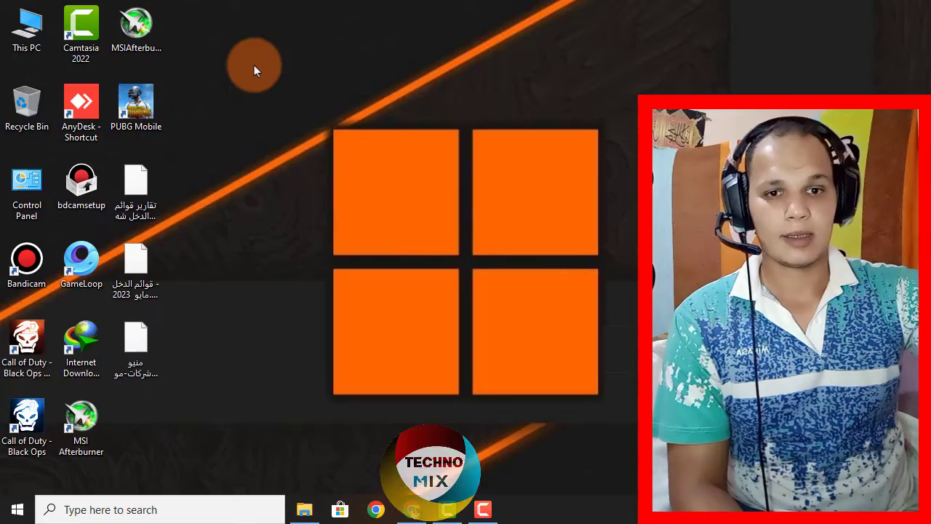
double_click(27, 29)
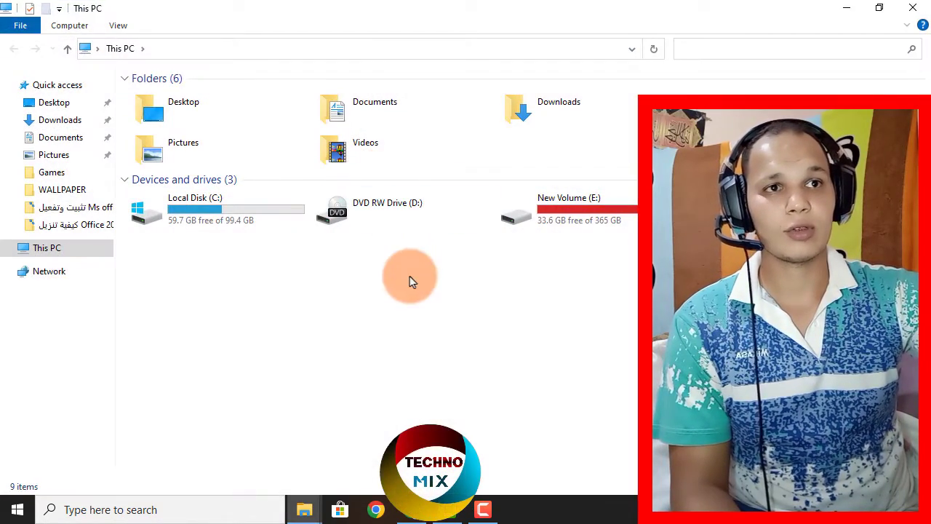
right_click(412, 258)
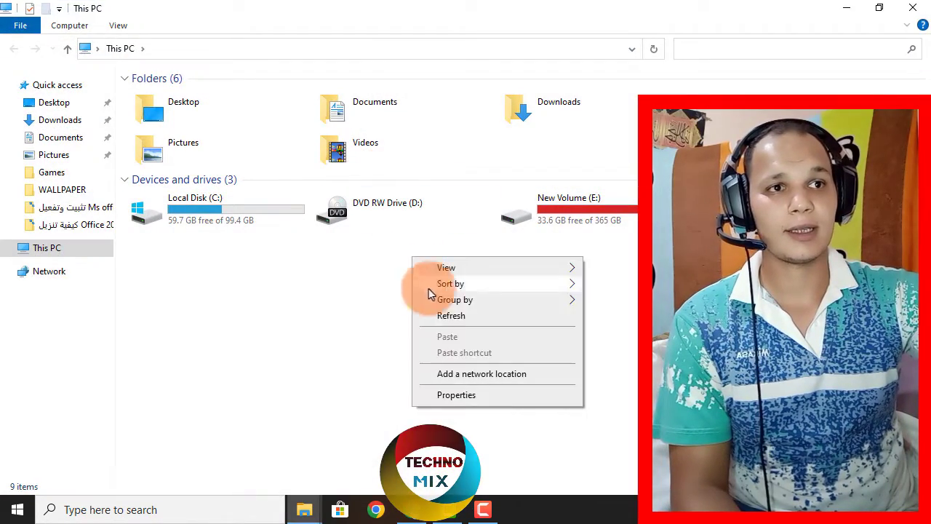
click(458, 395)
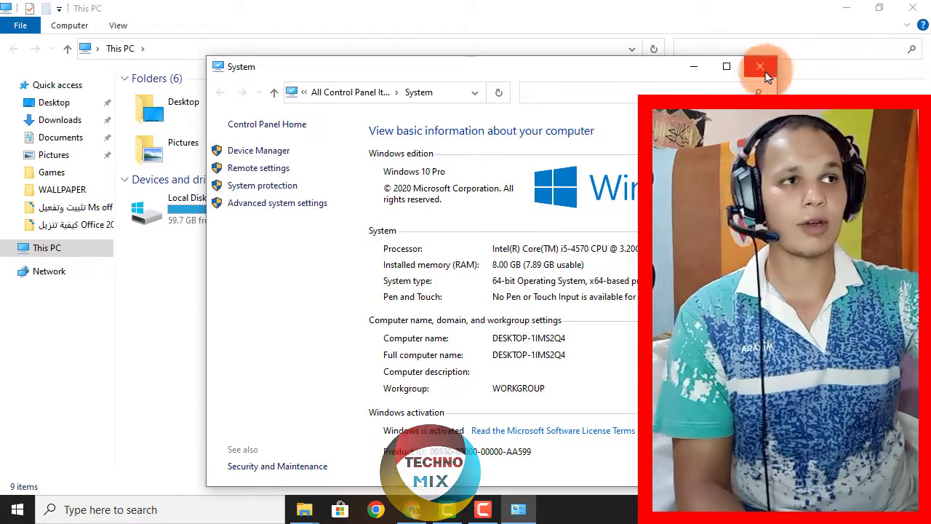
click(764, 72)
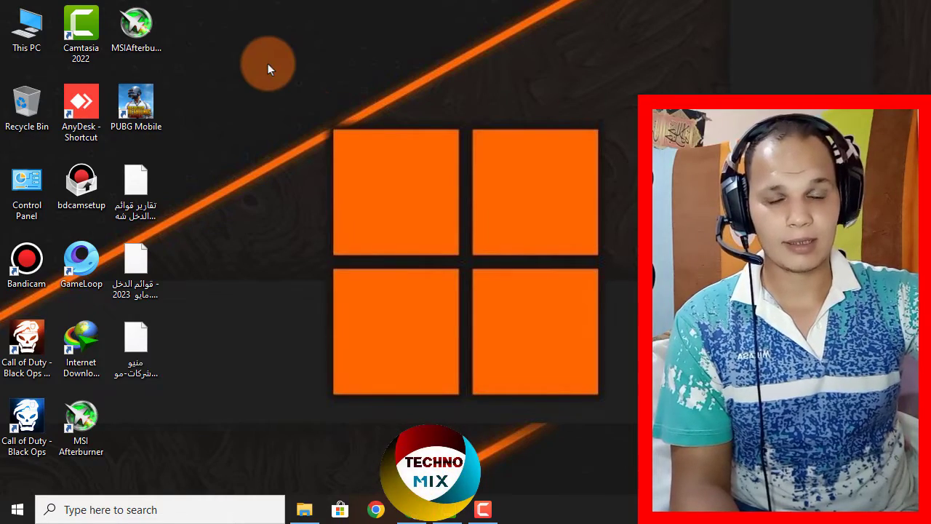
right_click(268, 63)
click(342, 99)
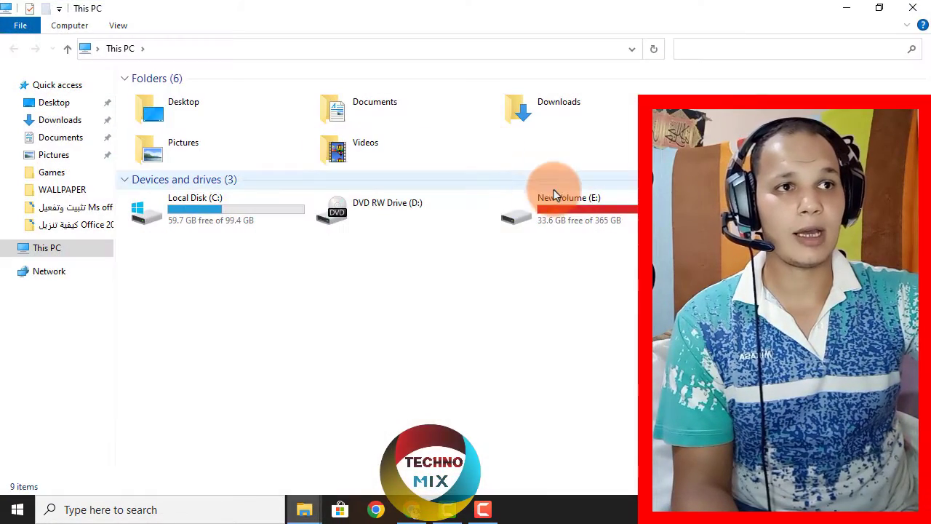
double_click(555, 208)
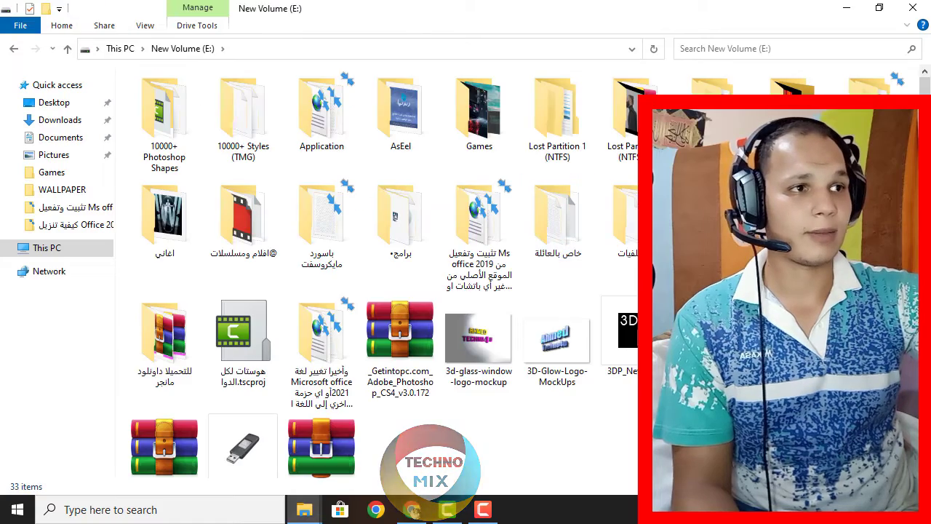
double_click(270, 169)
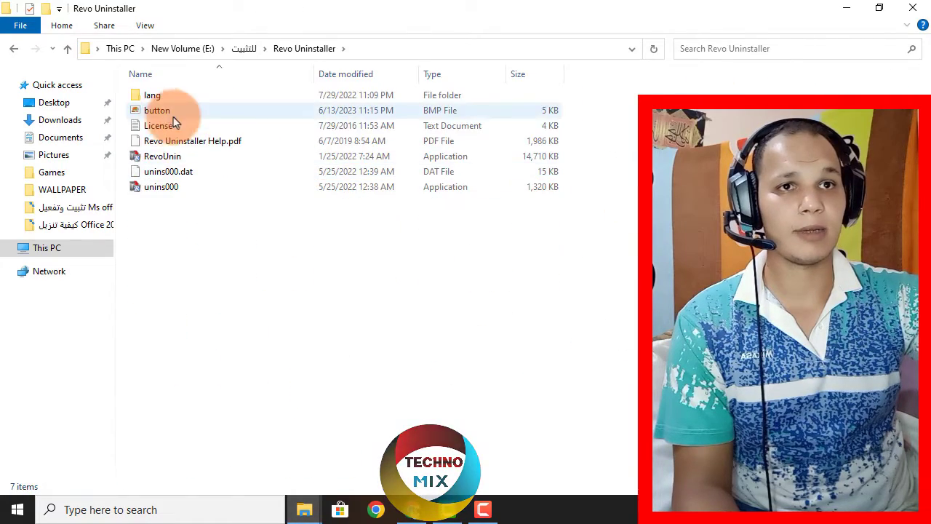
double_click(159, 156)
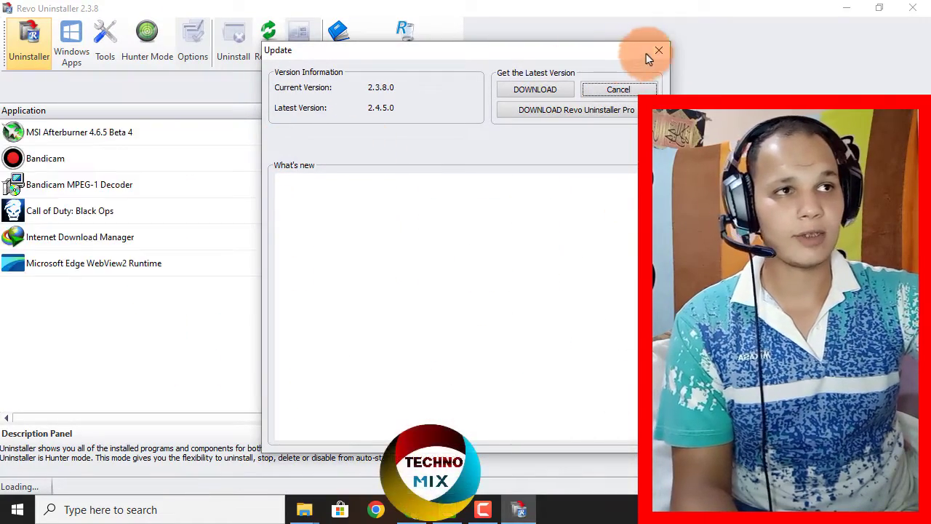
click(647, 55)
click(83, 156)
scroll(146, 201, down, 3)
scroll(140, 256, down, 3)
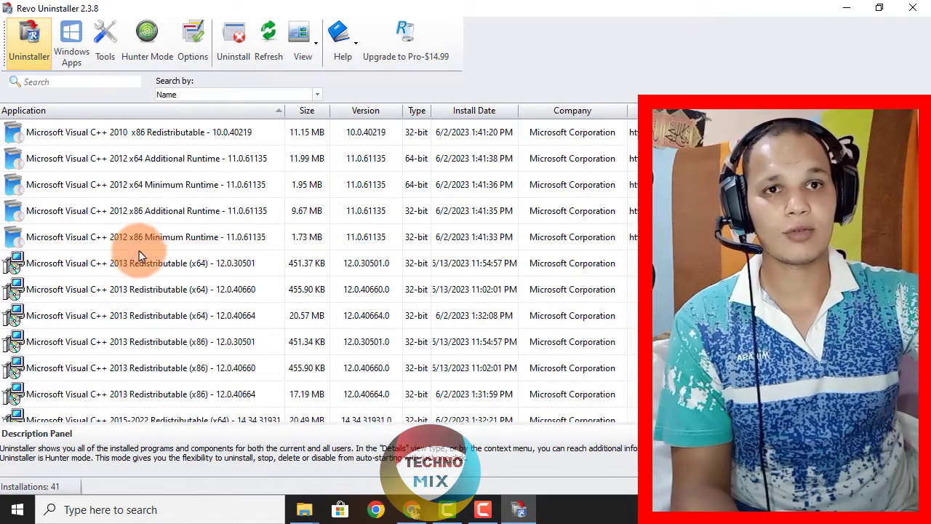
scroll(117, 240, up, 8)
scroll(109, 233, down, 3)
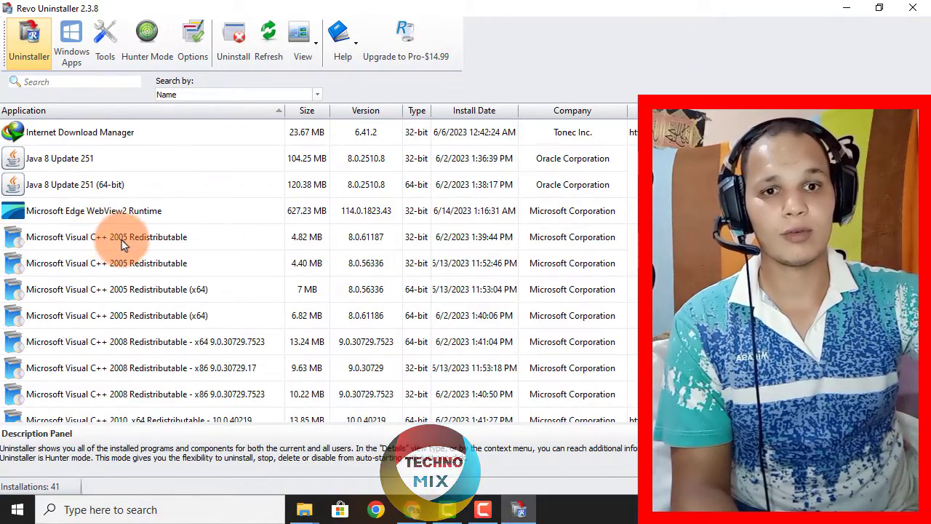
click(131, 210)
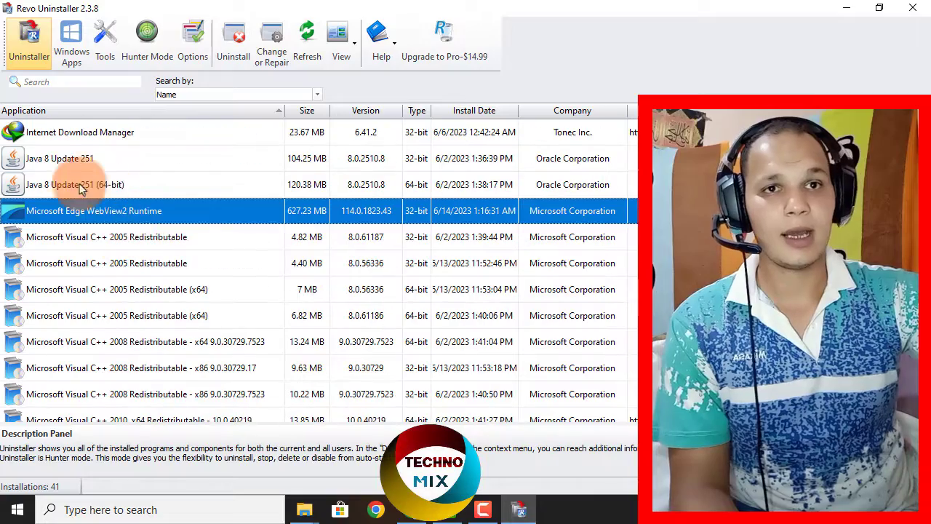
right_click(73, 187)
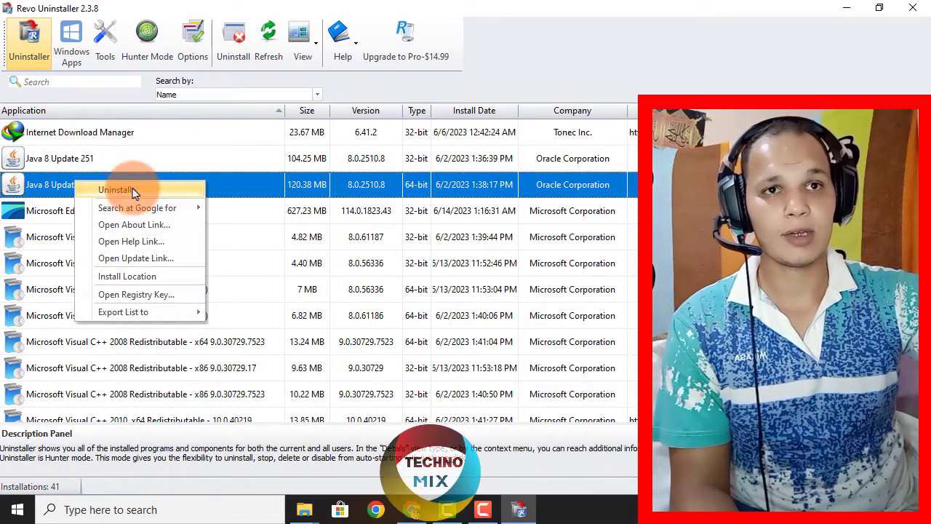
click(80, 157)
right_click(128, 158)
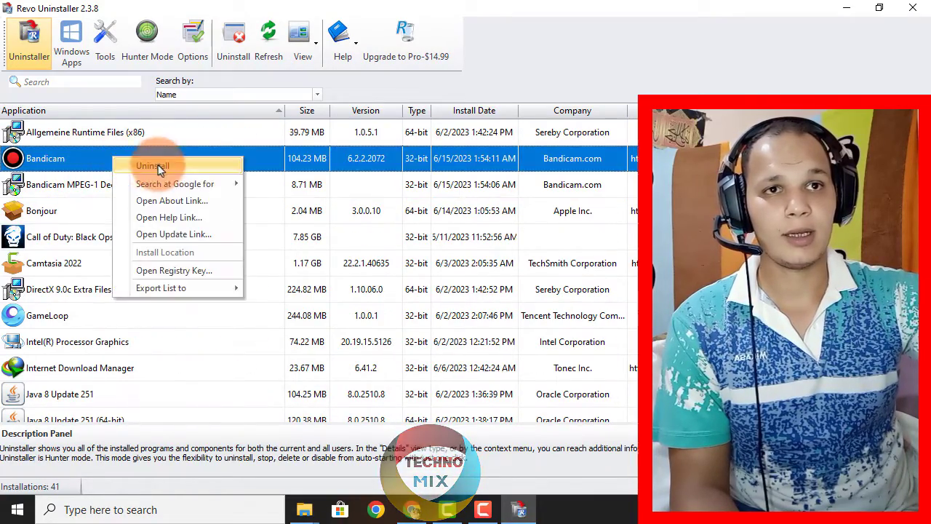
click(153, 162)
click(271, 334)
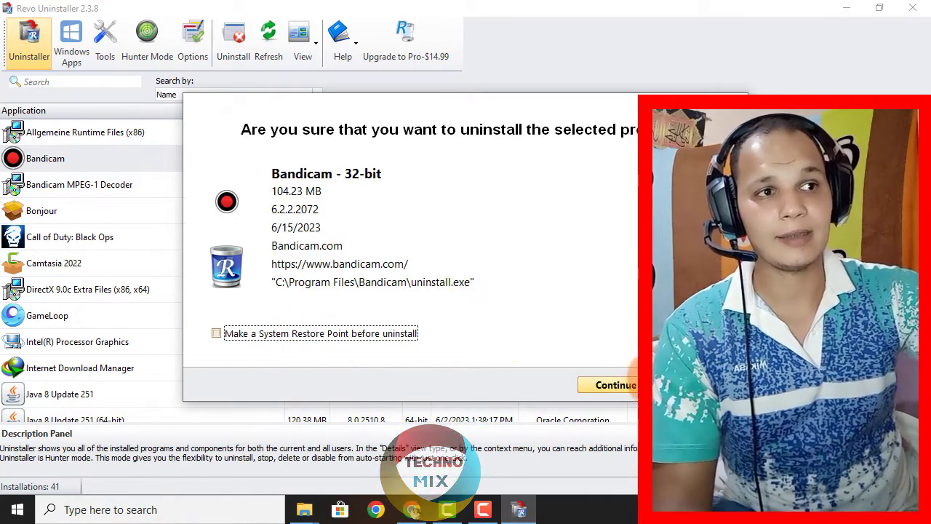
click(691, 385)
click(913, 7)
click(910, 8)
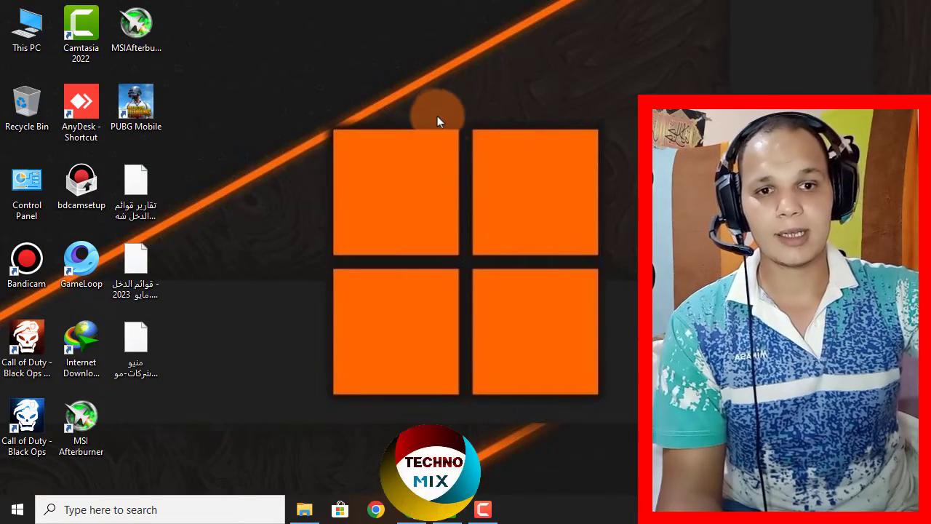
double_click(20, 31)
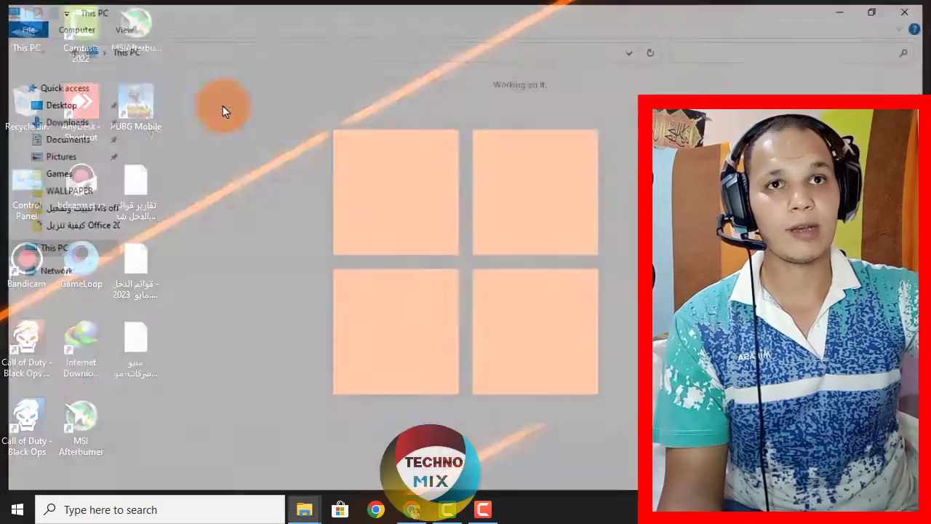
click(209, 213)
double_click(209, 213)
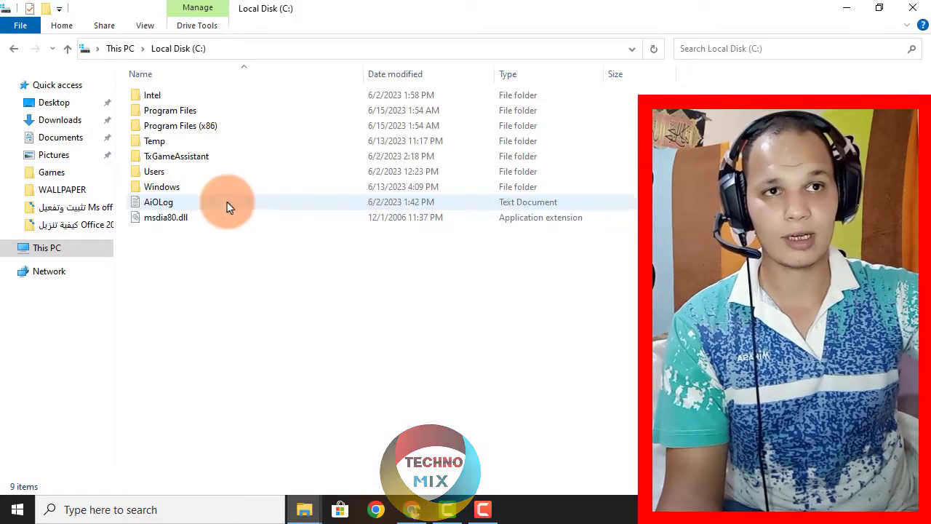
double_click(186, 113)
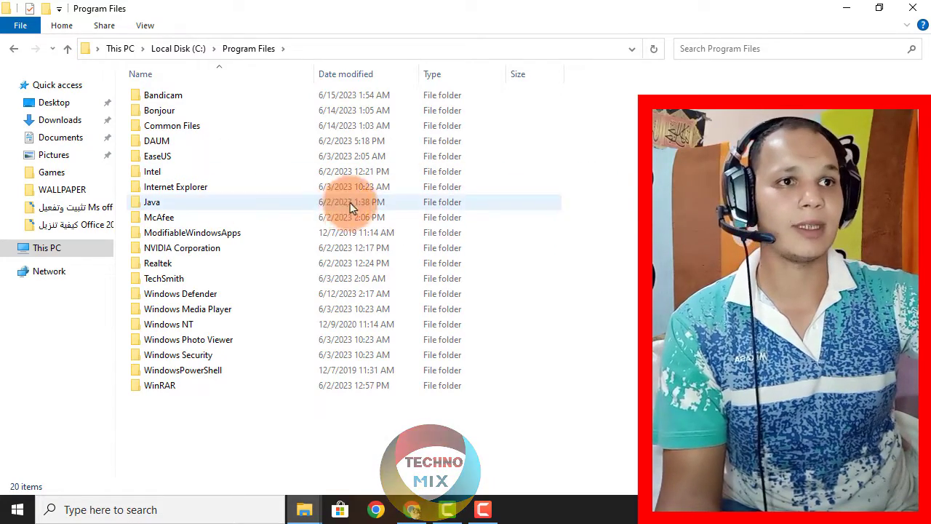
click(188, 187)
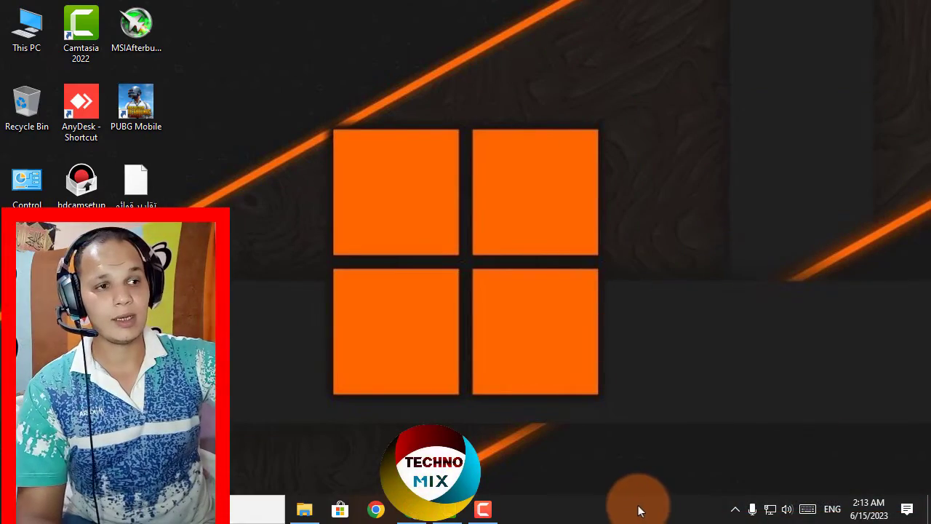
Open Task Manager and end the Adobe Update Service and GameLoop processes
right_click(622, 517)
click(678, 440)
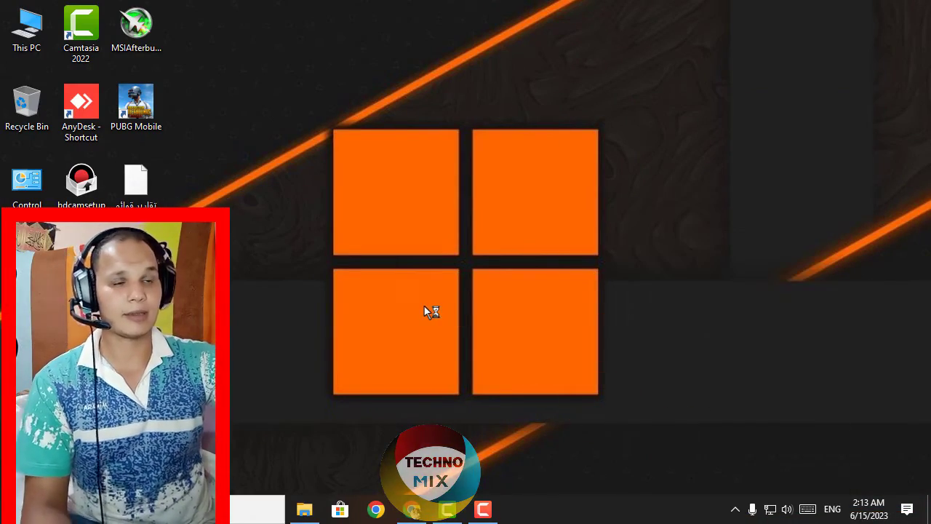
drag(225, 68, 285, 8)
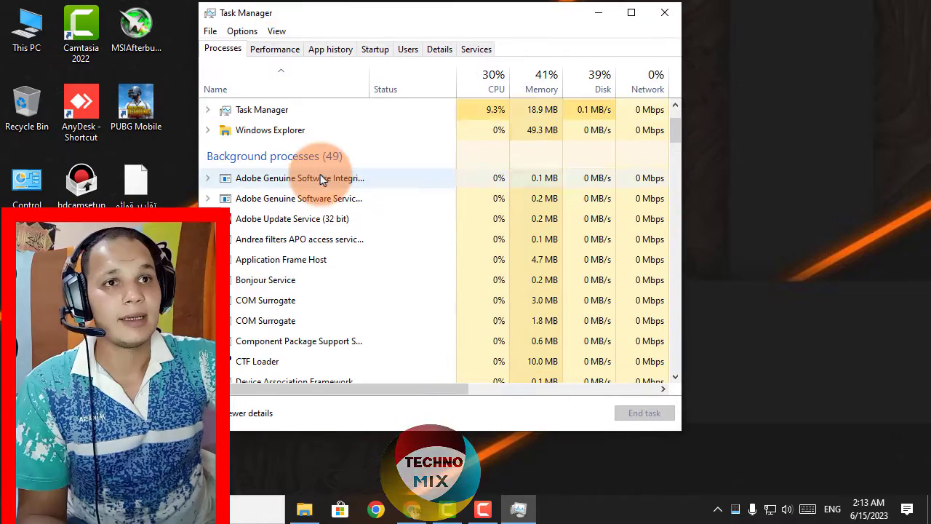
right_click(298, 220)
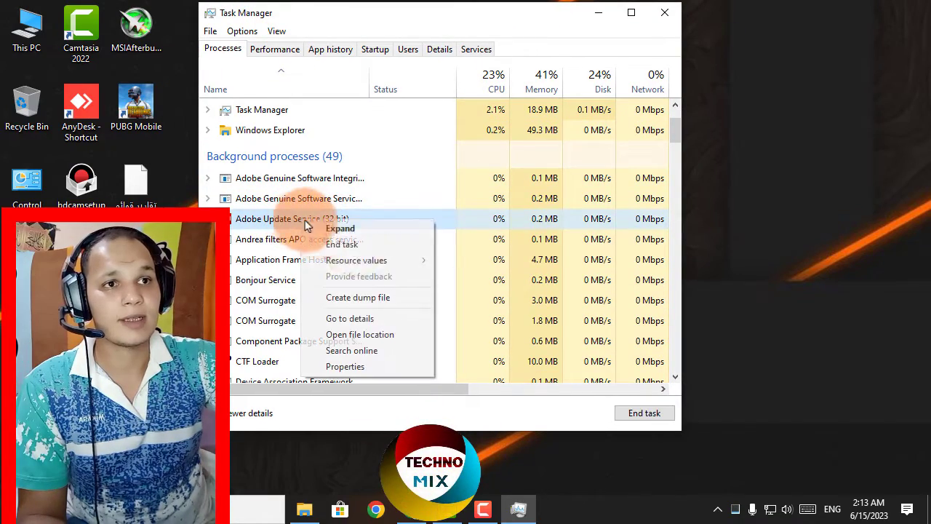
click(332, 243)
scroll(314, 209, down, 2)
scroll(314, 218, down, 1)
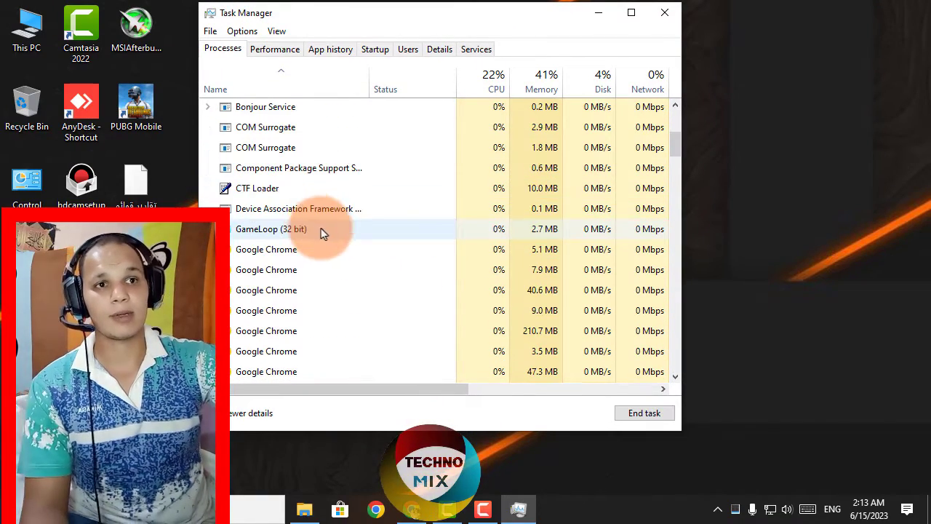
right_click(298, 226)
click(319, 231)
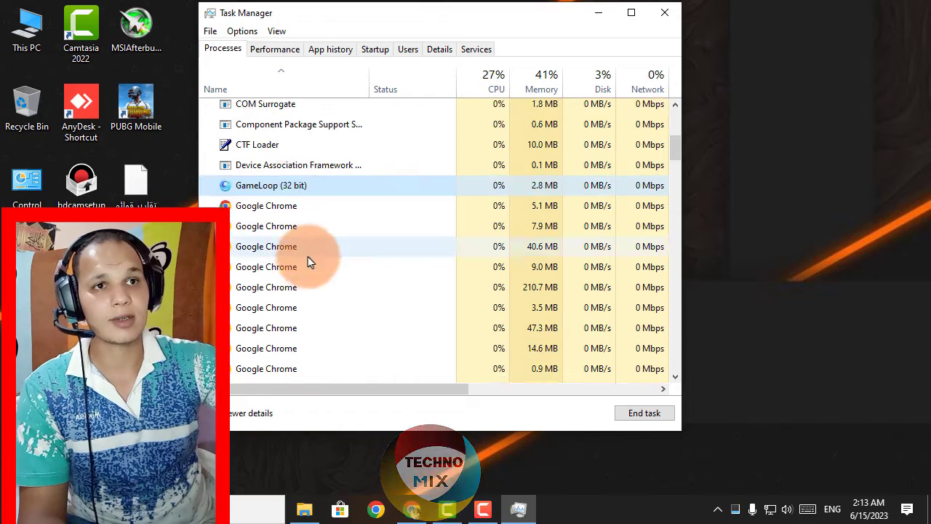
Review the rest of the process list and close Task Manager
scroll(309, 260, down, 3)
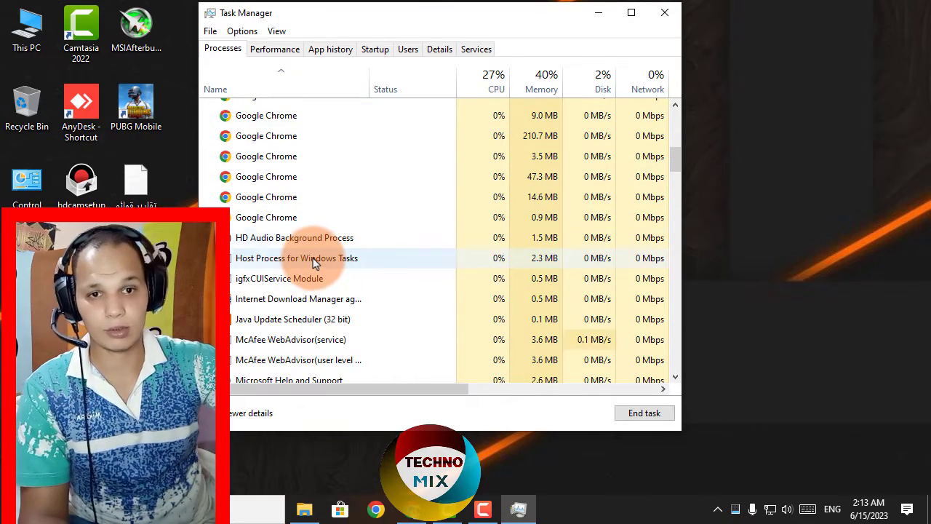
scroll(364, 246, down, 2)
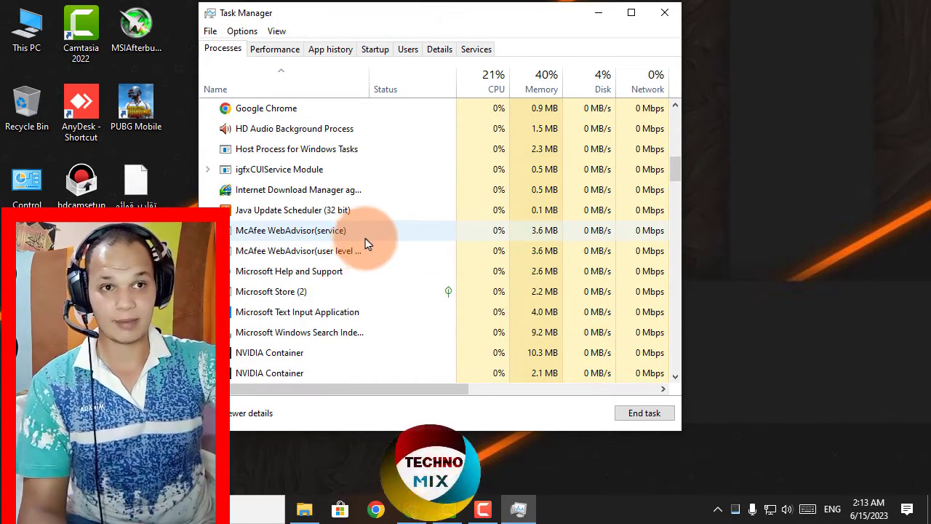
scroll(371, 242, down, 1)
scroll(376, 238, down, 1)
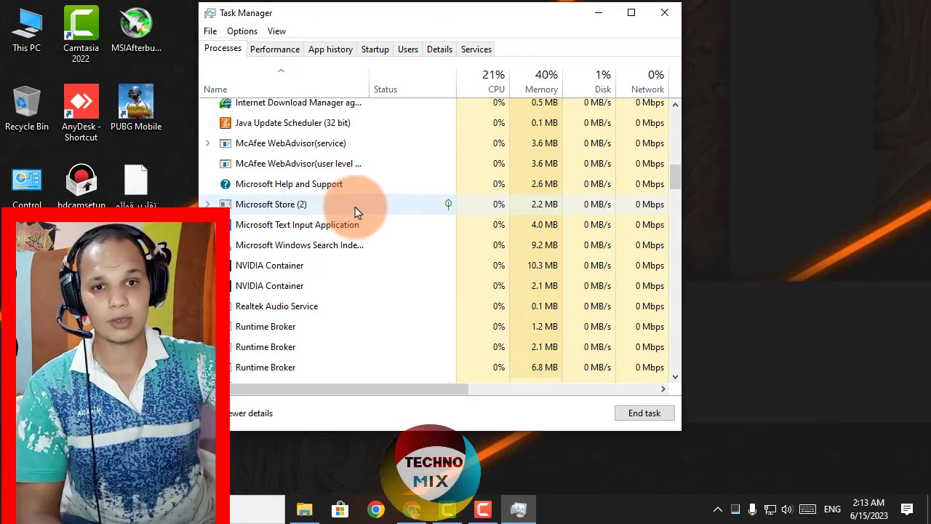
click(664, 12)
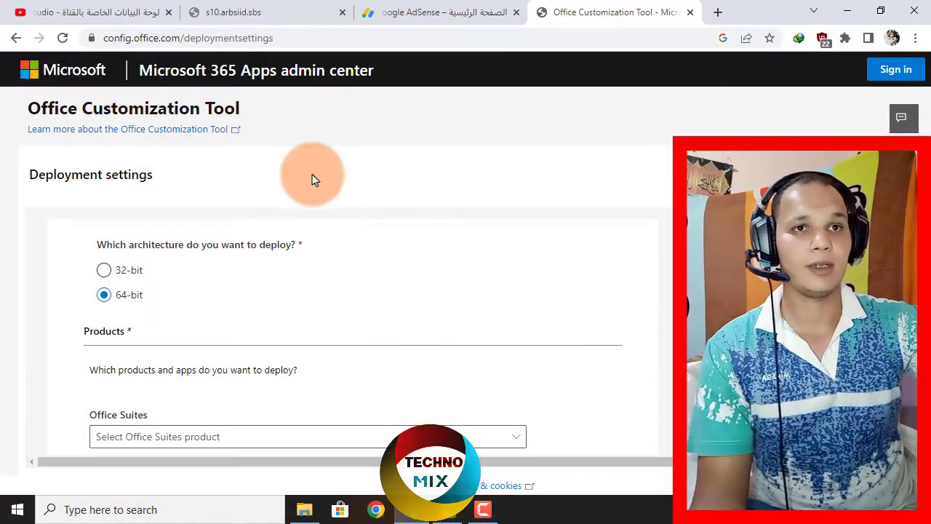
Choose Office LTSC Professional Plus 2021 - Volume License as the Office suite
scroll(174, 320, down, 1)
scroll(218, 336, down, 1)
click(239, 295)
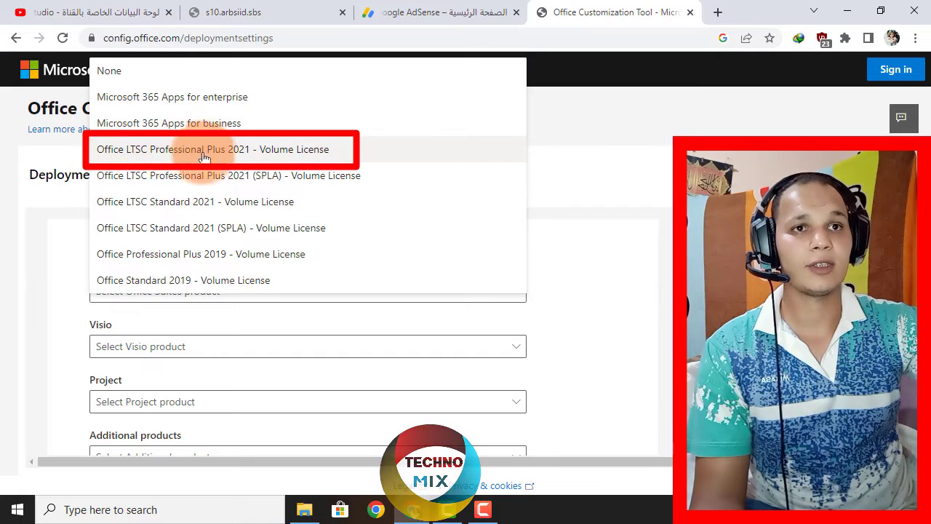
click(306, 157)
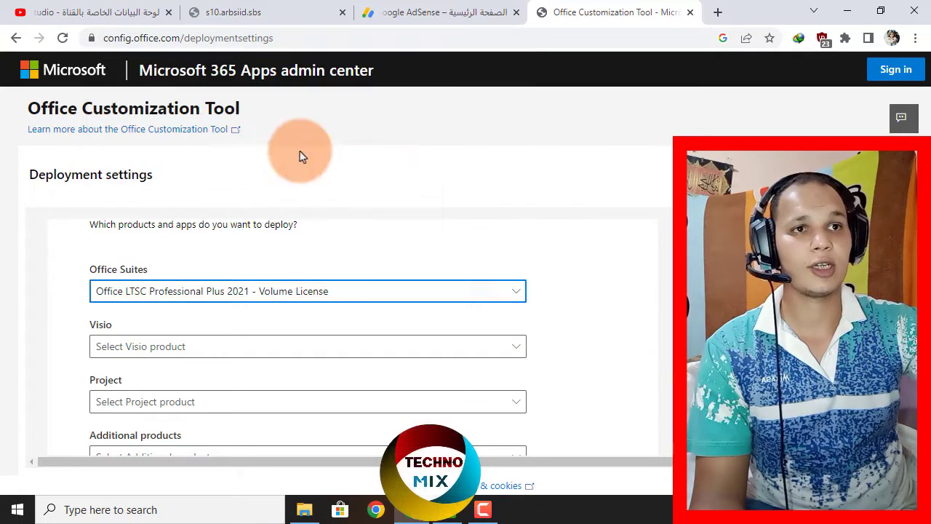
Add Language pack as an additional product, keeping the Office LTSC 2021 Perpetual Enterprise channel
scroll(303, 214, down, 1)
scroll(238, 286, down, 1)
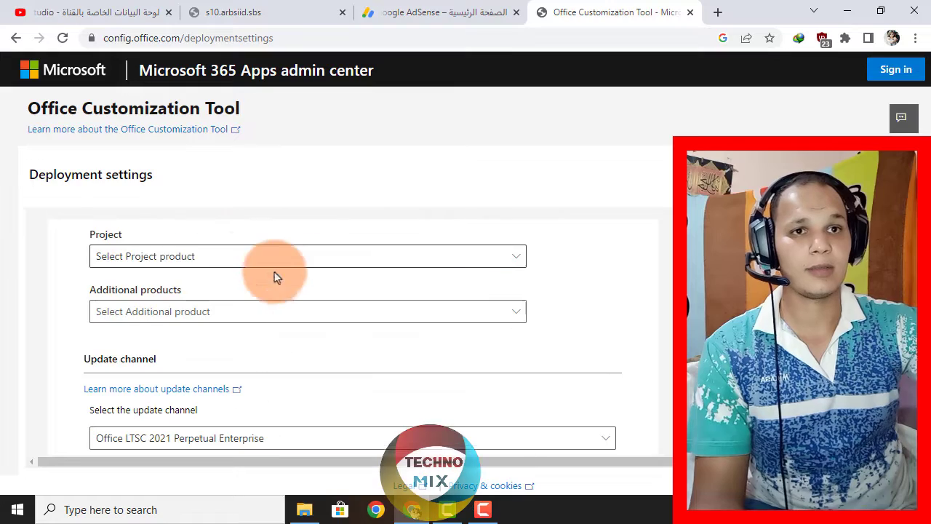
click(244, 262)
click(244, 262)
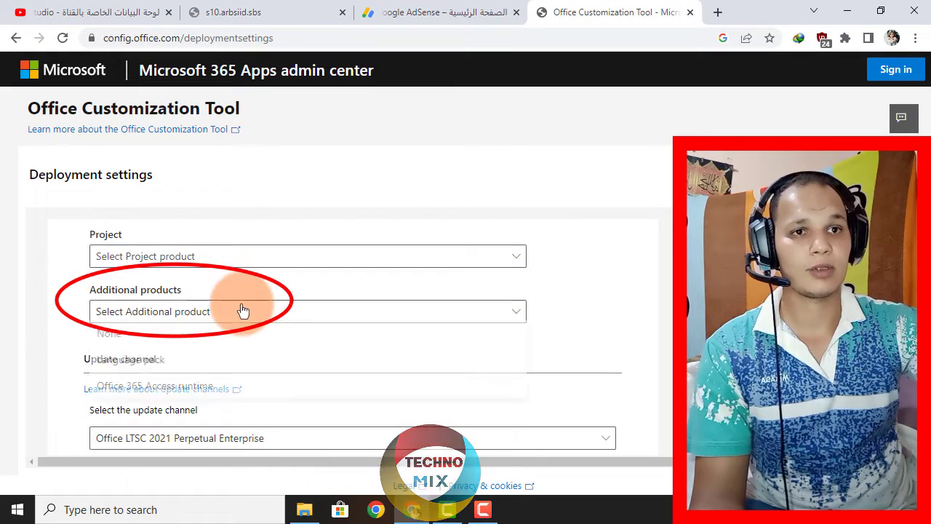
click(151, 320)
click(178, 318)
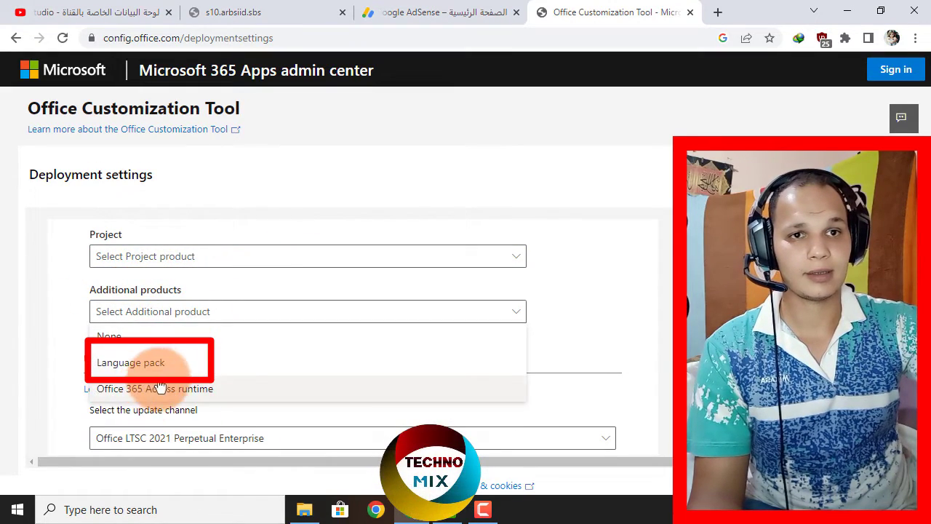
click(146, 362)
scroll(80, 320, down, 3)
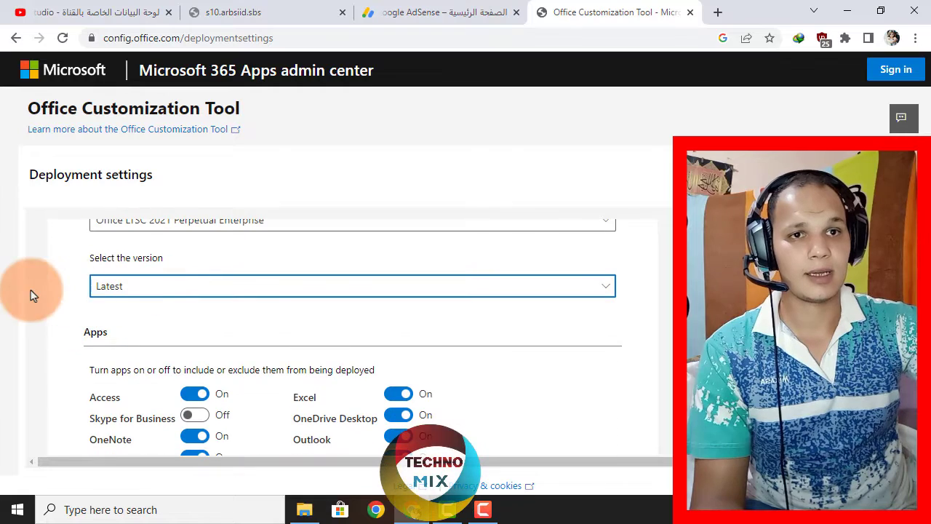
click(145, 221)
click(145, 243)
Leave Excel as the only enabled app and continue to the language settings
scroll(70, 261, down, 1)
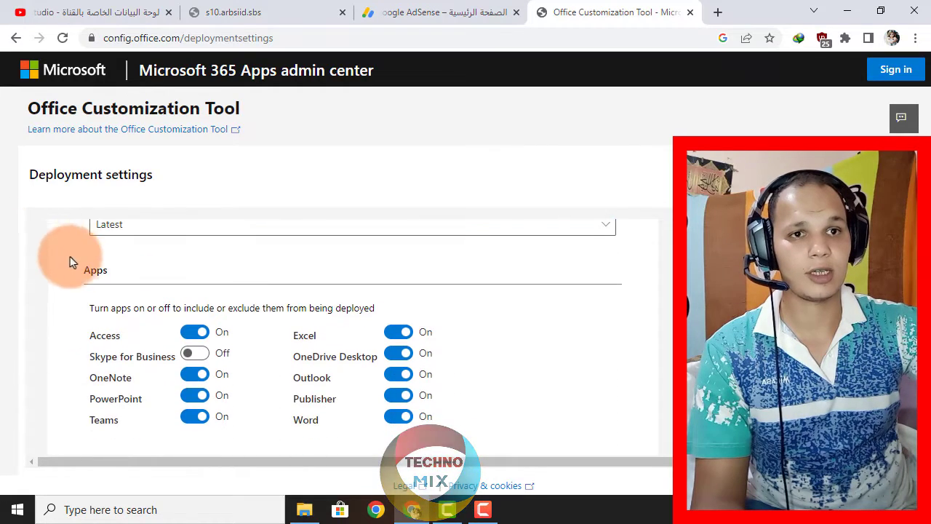
scroll(80, 276, down, 1)
scroll(290, 295, up, 1)
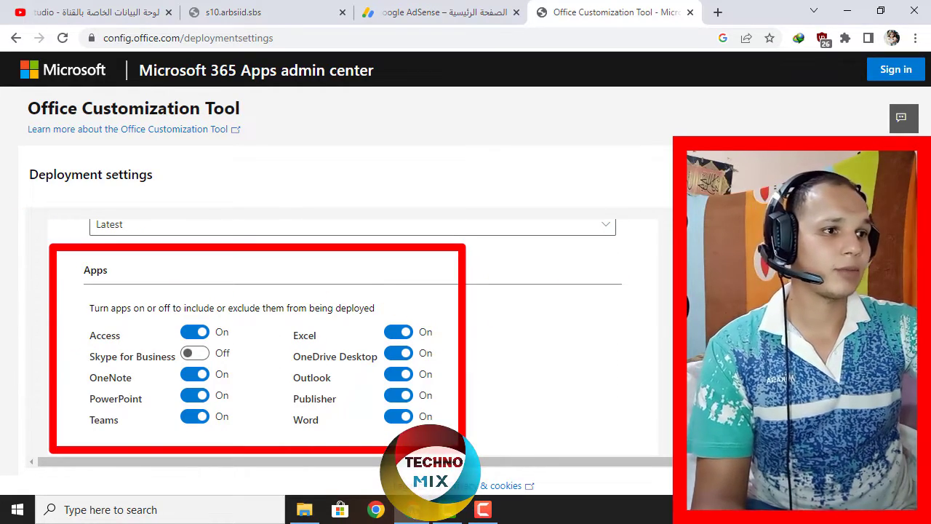
scroll(327, 327, up, 2)
scroll(327, 327, down, 3)
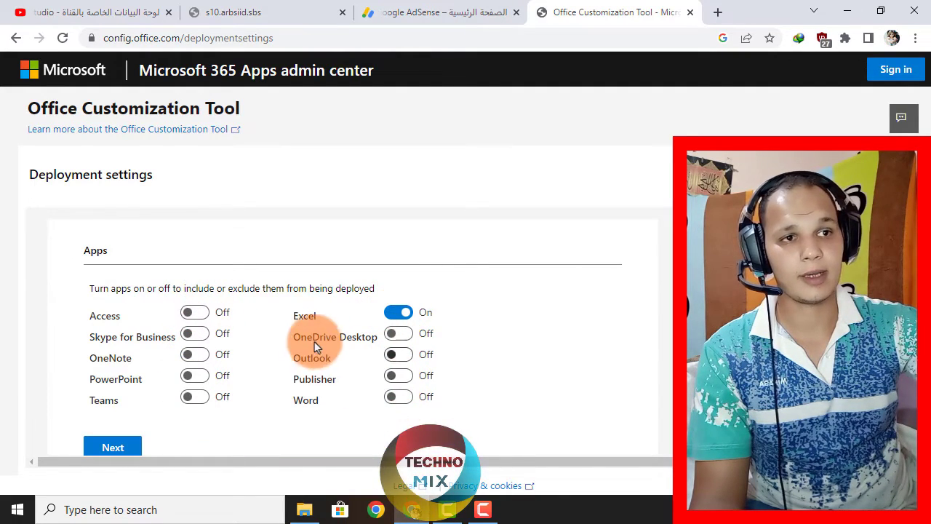
scroll(160, 340, down, 1)
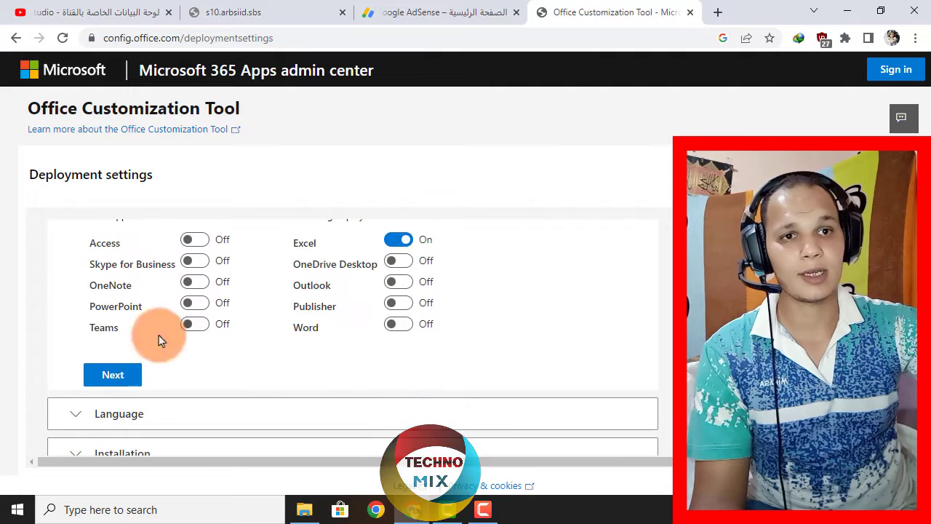
click(110, 372)
scroll(287, 320, down, 1)
Set the primary language to English (United States) and continue
click(317, 315)
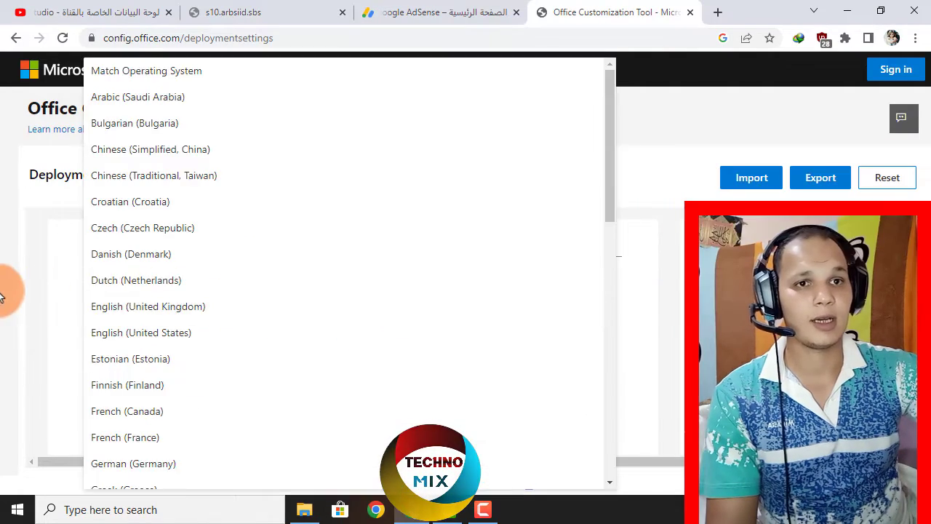
key(Escape)
click(195, 317)
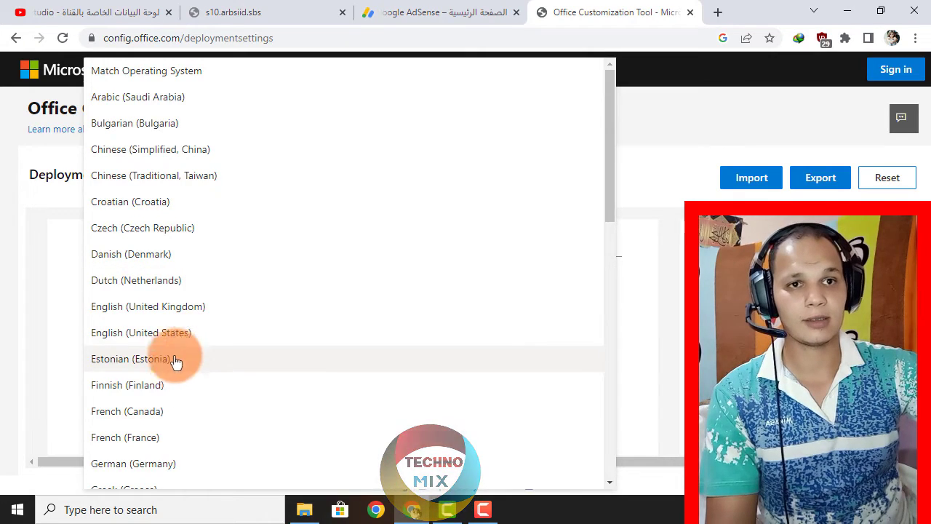
click(102, 333)
scroll(91, 328, down, 2)
click(102, 364)
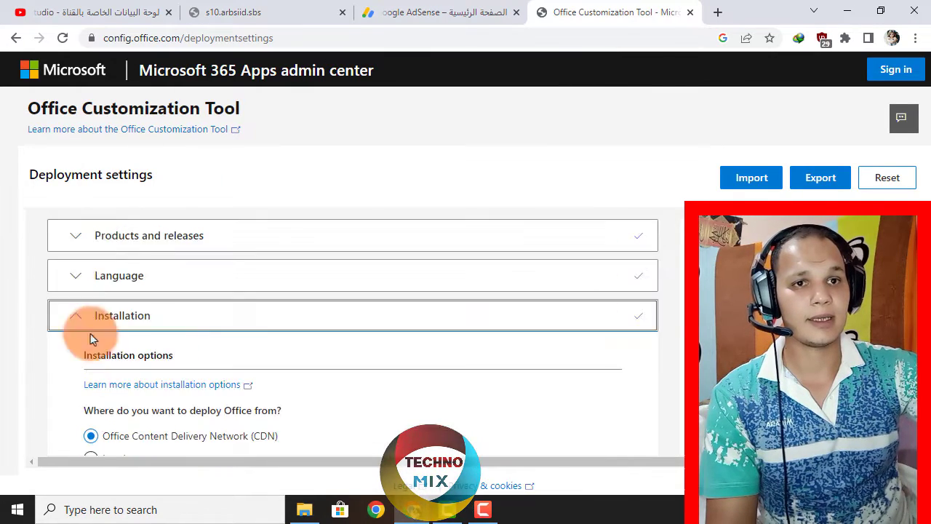
Keep the default installation options and turn off uninstalling older MSI versions of Office
scroll(117, 320, down, 3)
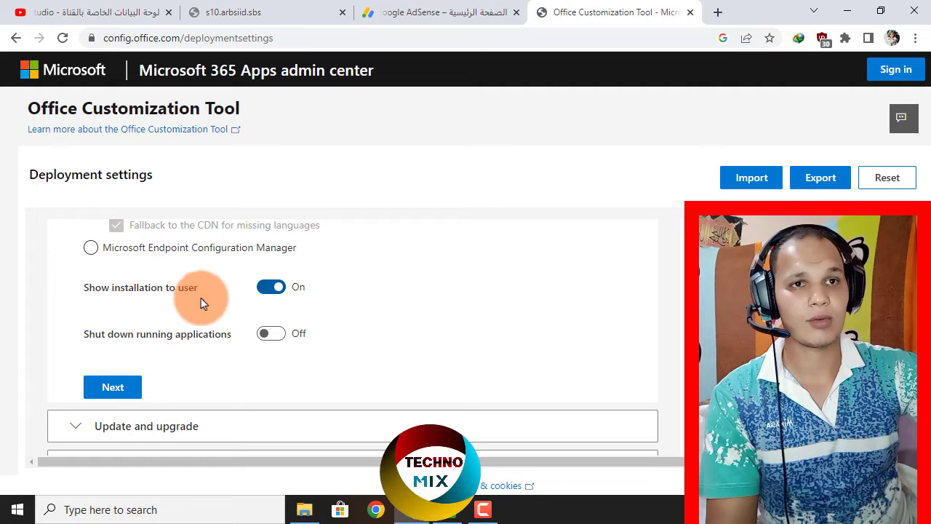
click(117, 387)
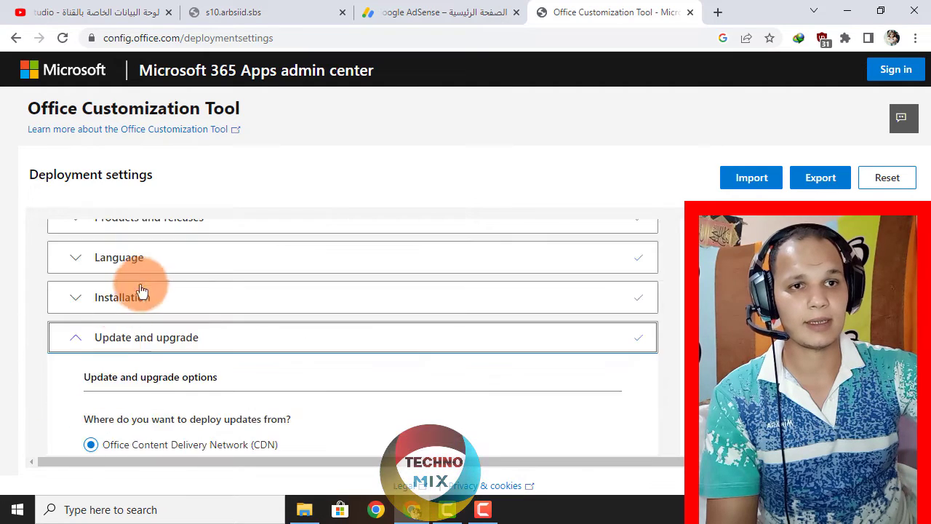
scroll(80, 255, down, 2)
scroll(181, 292, down, 2)
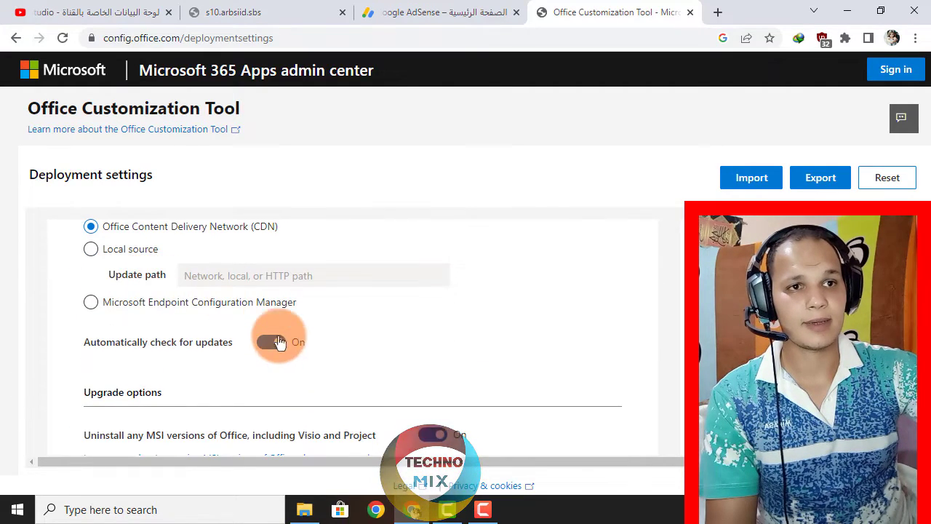
scroll(280, 342, down, 2)
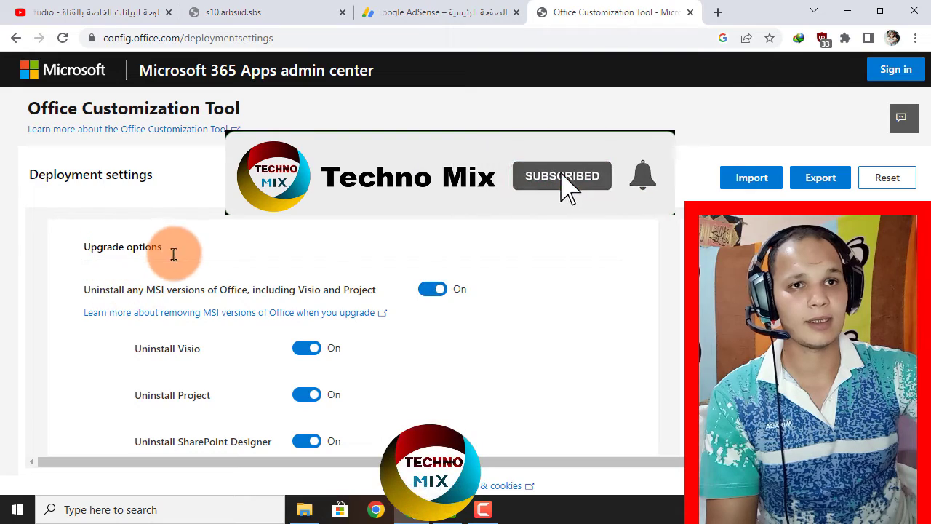
click(427, 287)
scroll(284, 266, down, 2)
scroll(269, 294, down, 1)
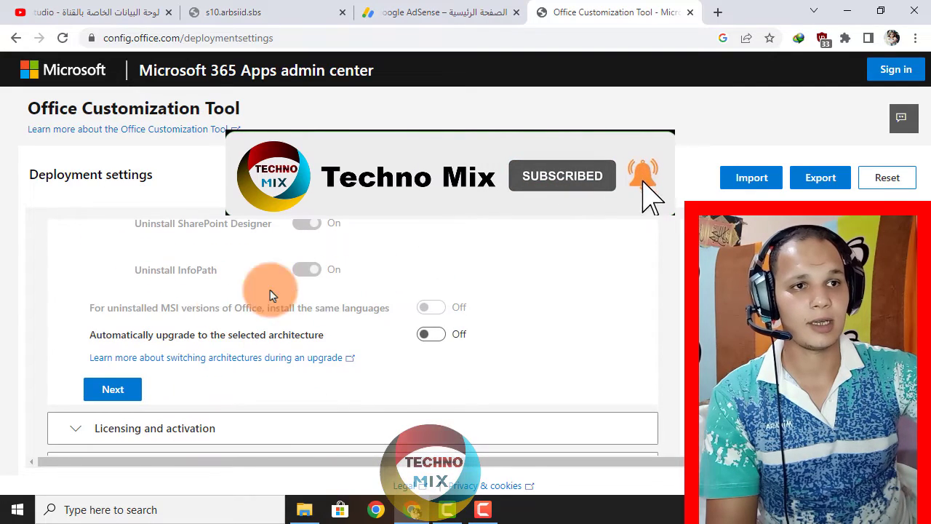
Accept the update, licensing and general settings to reach Application preferences
click(111, 384)
scroll(218, 291, down, 3)
scroll(211, 302, down, 2)
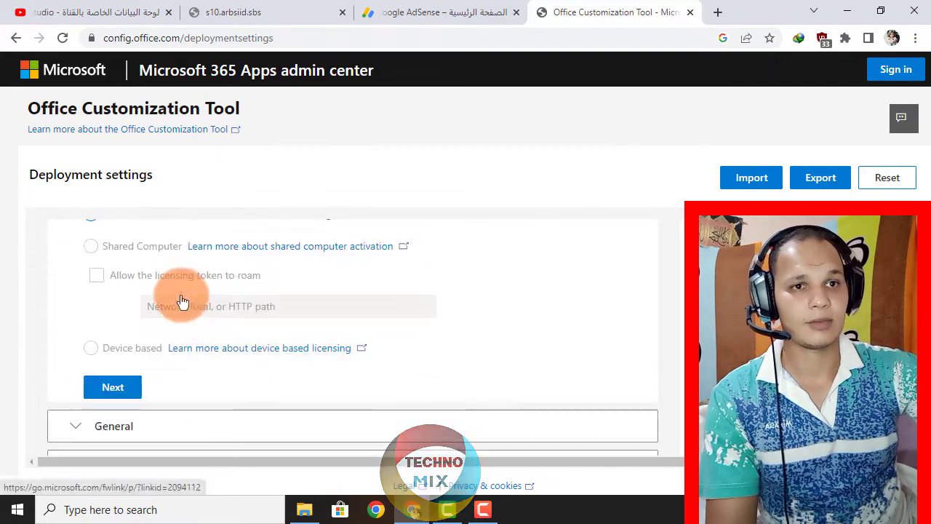
click(110, 323)
scroll(245, 301, down, 3)
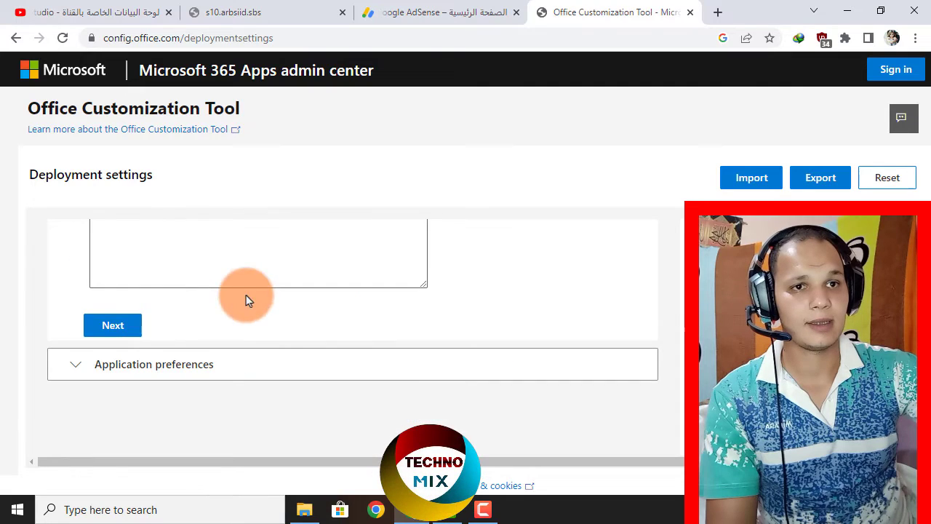
click(130, 328)
scroll(446, 293, down, 10)
scroll(400, 290, down, 10)
scroll(348, 290, down, 5)
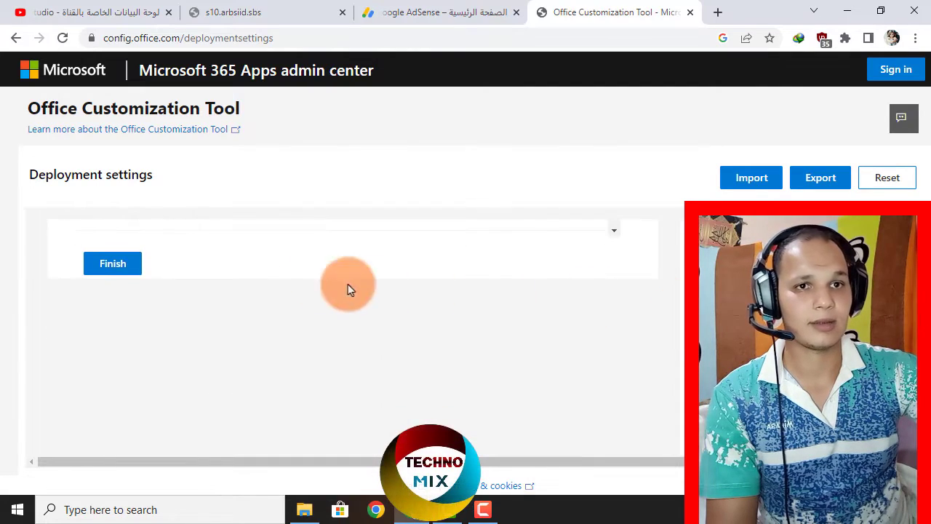
Export the settings with Keep Current Settings as Configuration.xml and show it in its folder
click(808, 191)
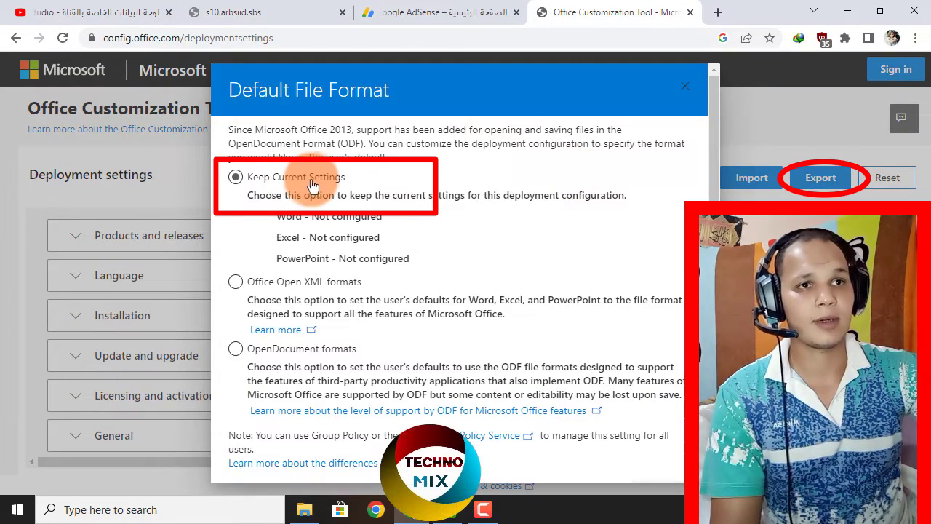
scroll(435, 322, down, 2)
click(657, 453)
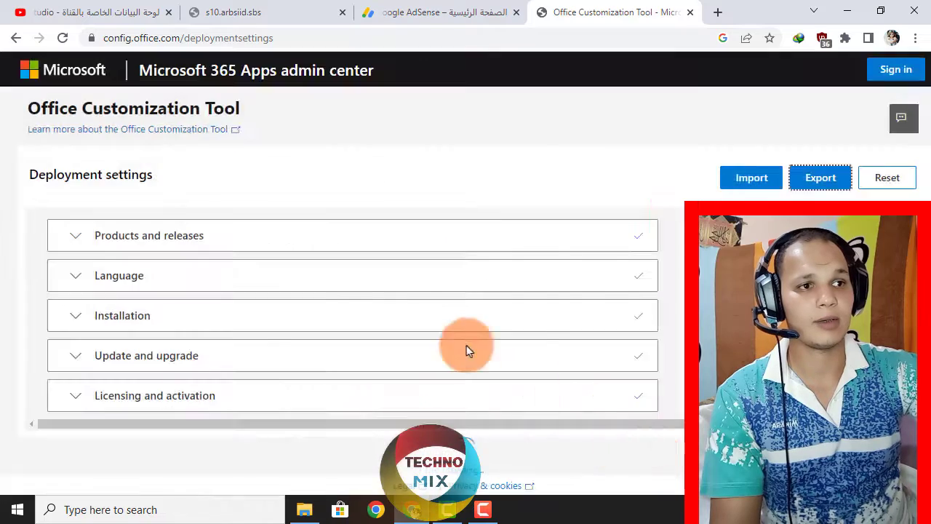
click(496, 330)
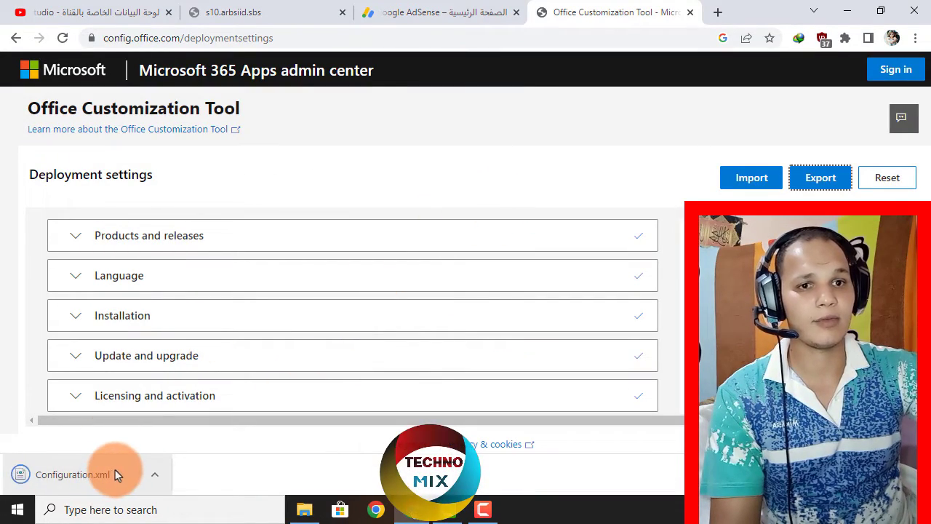
right_click(102, 474)
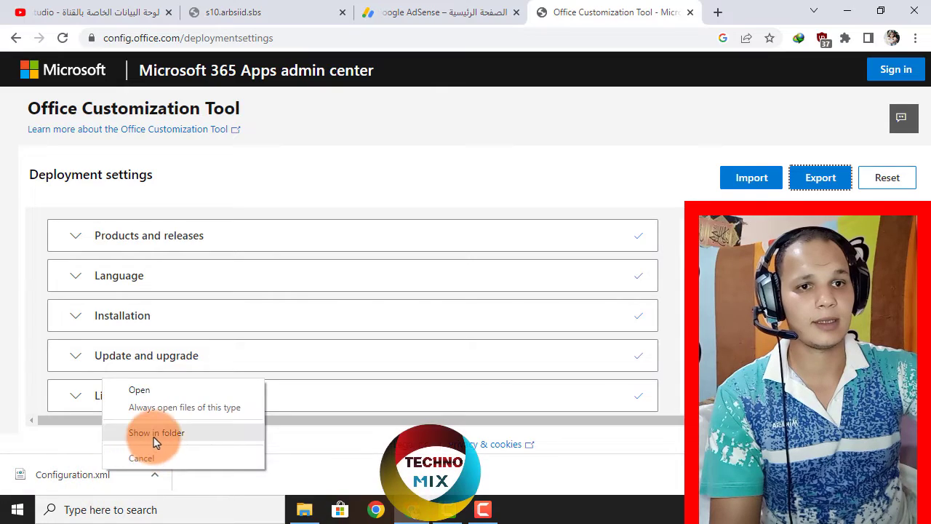
click(154, 437)
Move the Configuration file into the office 2021 folder in Downloads
click(706, 155)
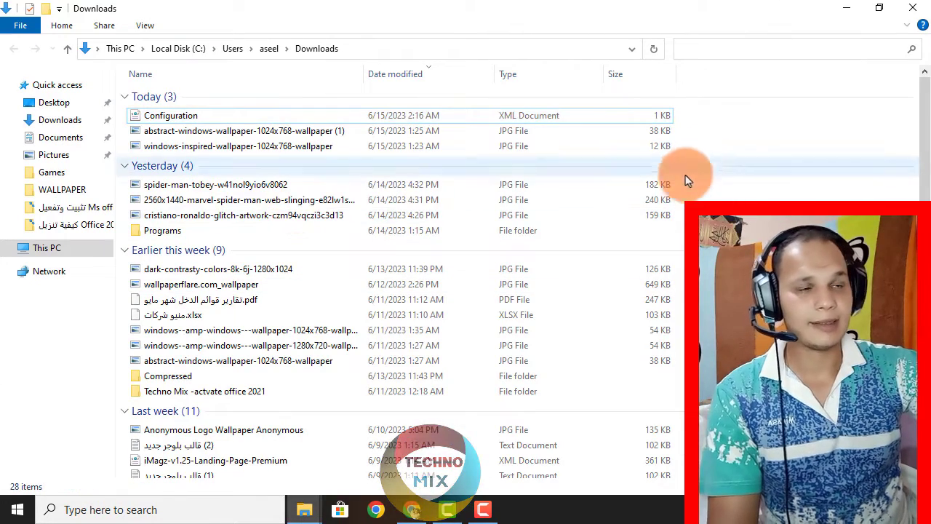
click(622, 354)
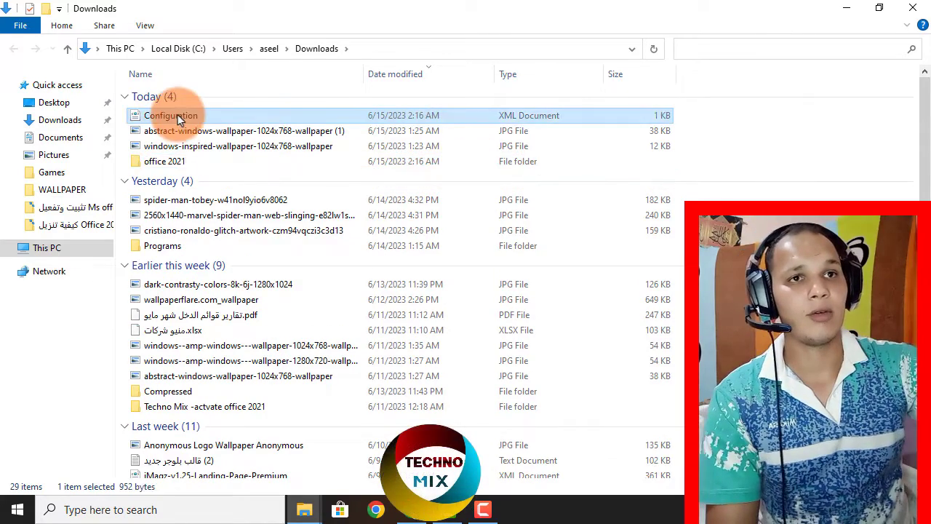
drag(177, 116, 177, 161)
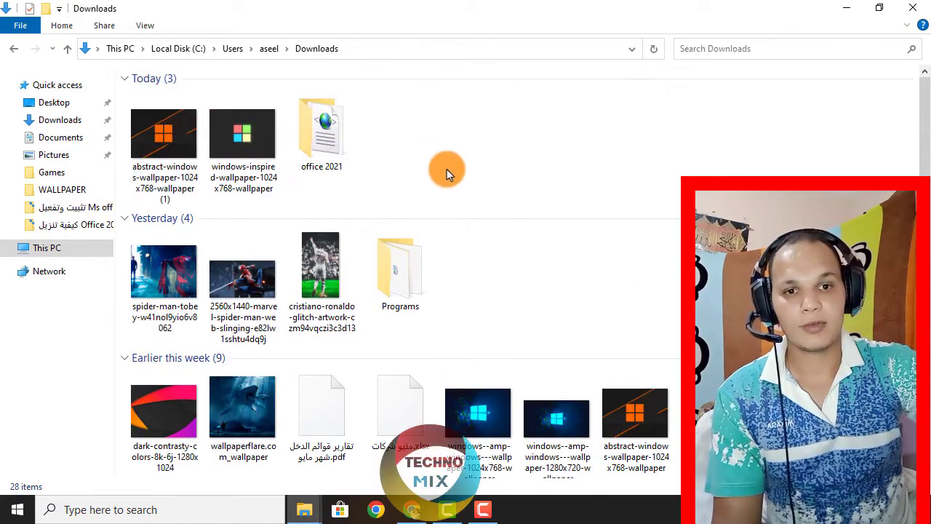
click(329, 136)
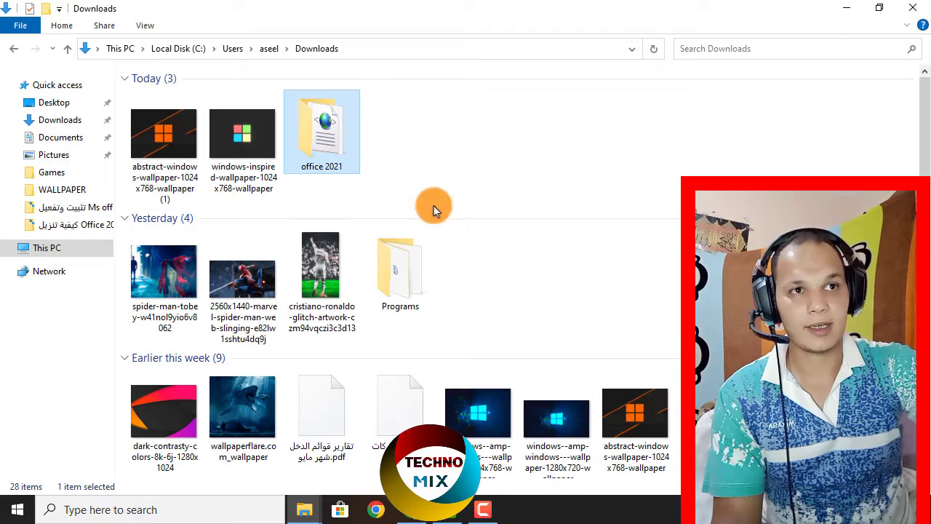
Create a new empty folder named 2021 in Downloads
right_click(491, 138)
click(676, 313)
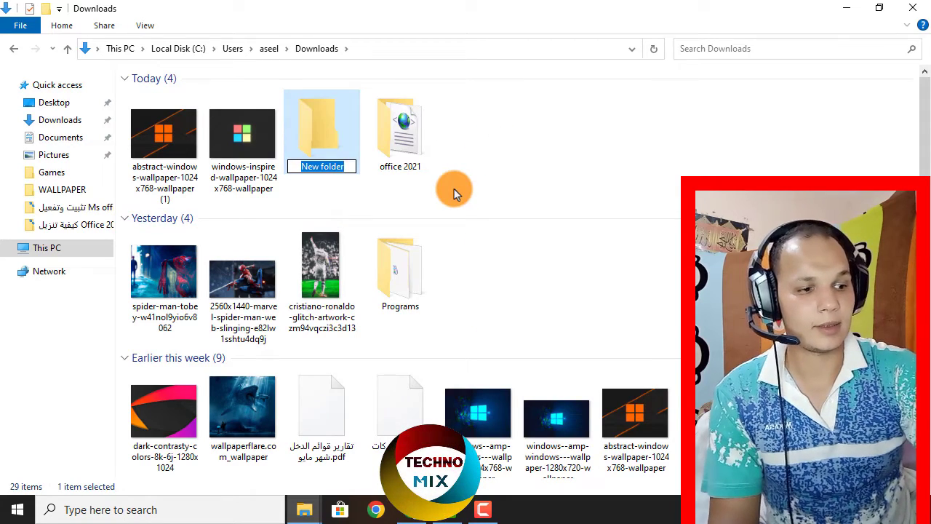
text(2021)
click(531, 178)
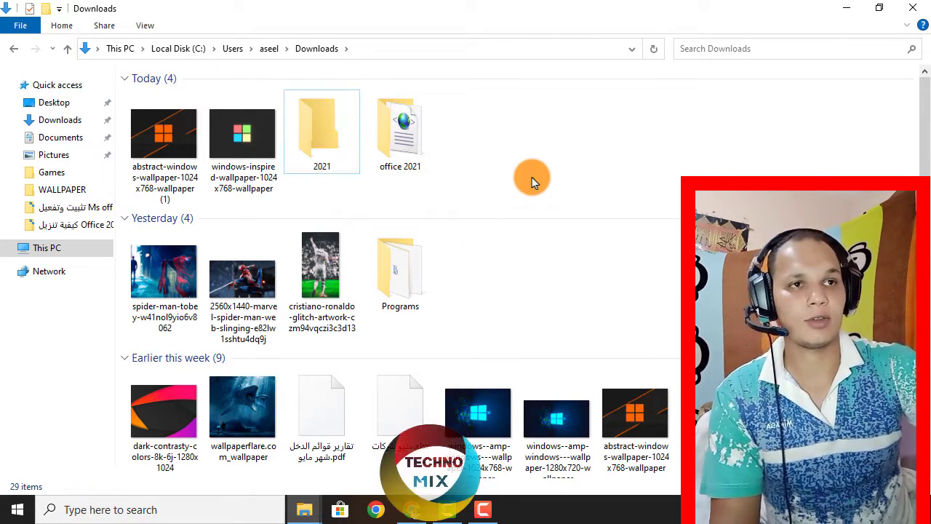
click(376, 509)
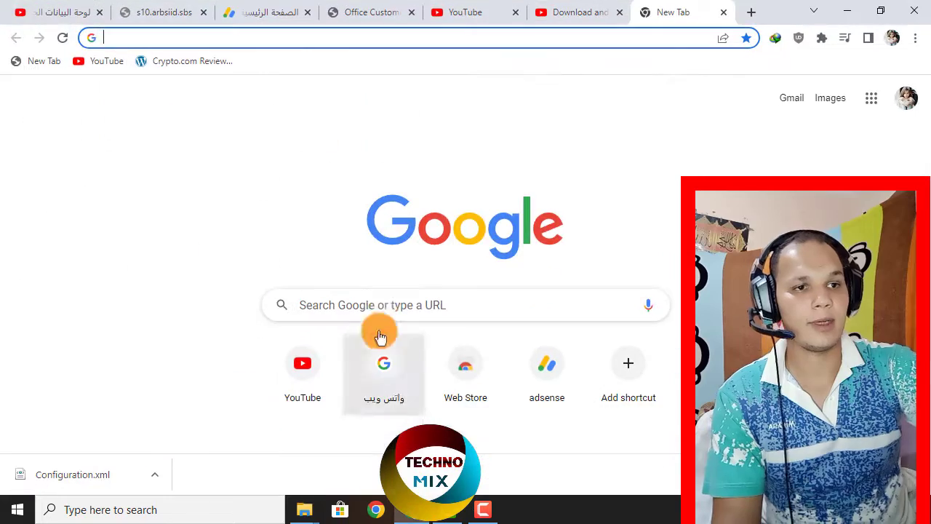
Search 'deploy office ltsc 2021' and read through Microsoft Learn's Deploy Office LTSC 2021 guide
click(574, 38)
text(de)
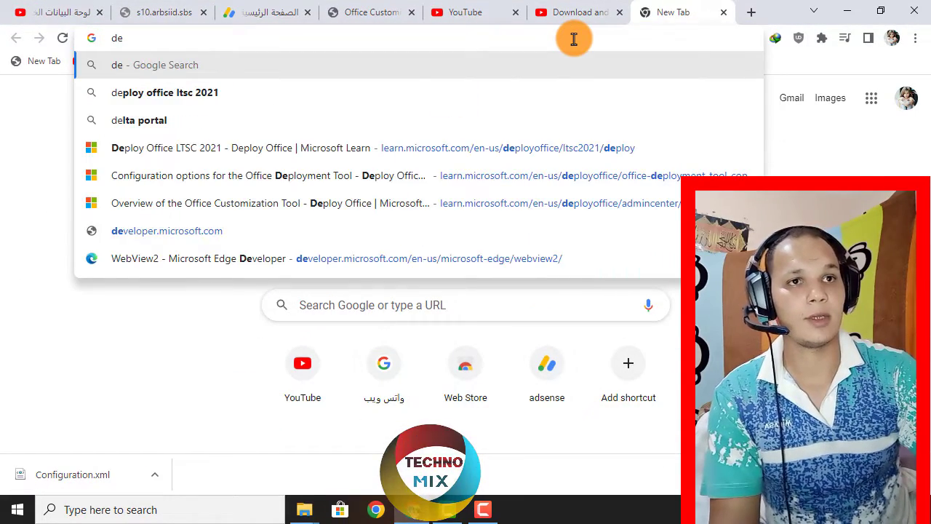
key(Down)
key(Return)
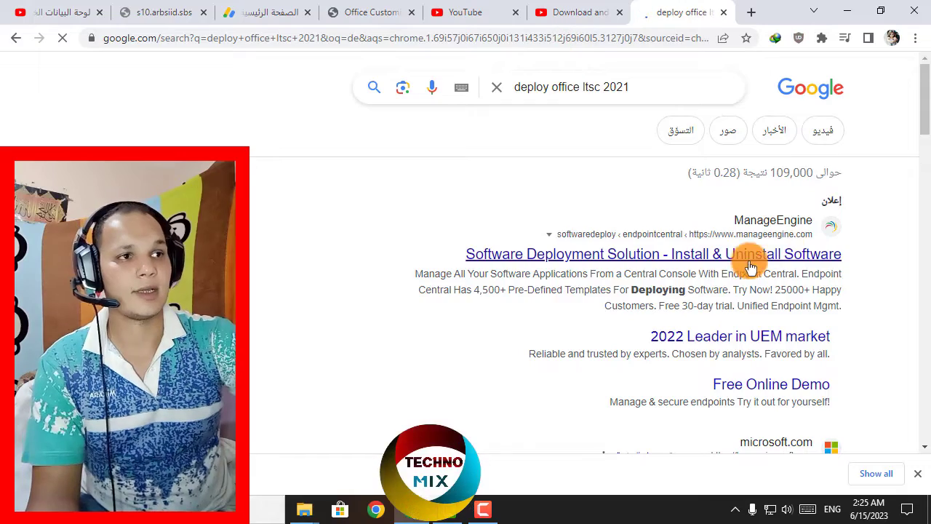
scroll(751, 267, down, 3)
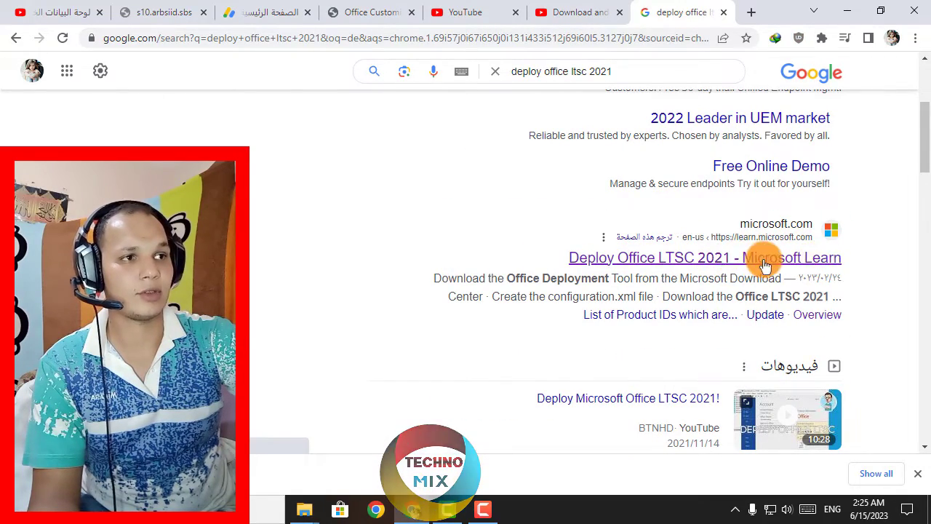
scroll(446, 197, down, 3)
scroll(468, 175, down, 4)
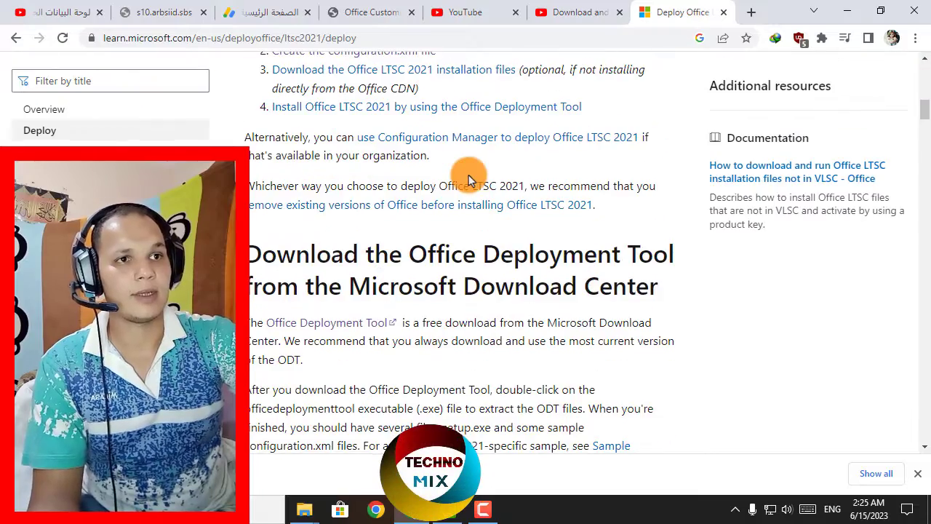
scroll(468, 174, down, 3)
scroll(469, 175, down, 10)
Search 'office deployment tool' on Google in a new tab
click(750, 13)
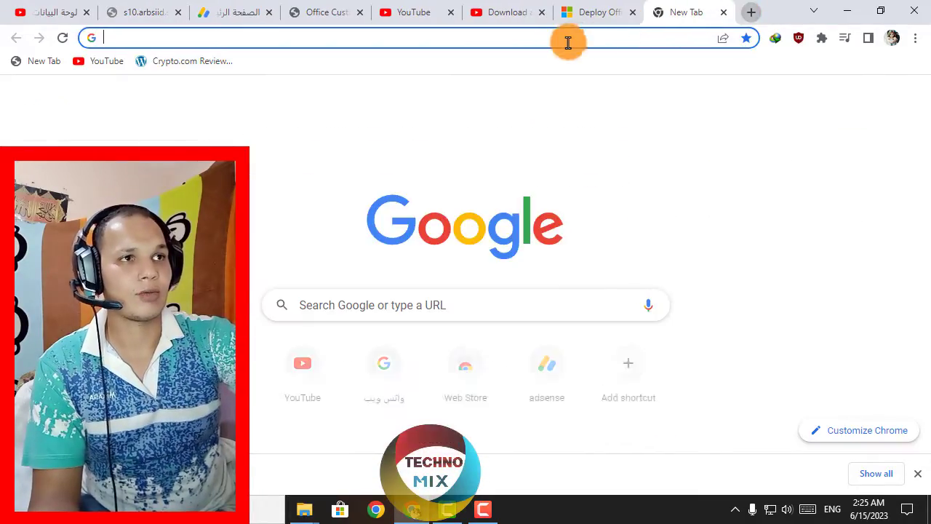
text(off)
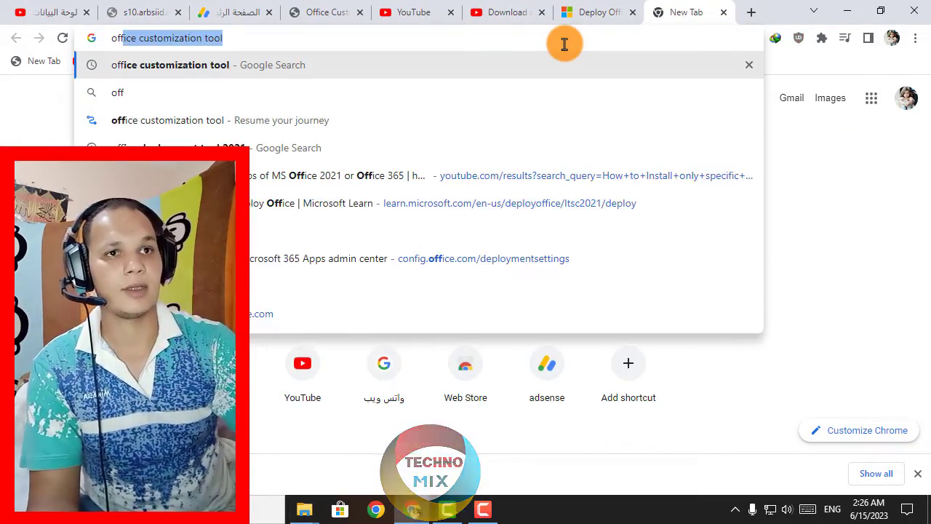
key(BackSpace)
key(Down)
key(Down)
key(Return)
click(675, 85)
key(BackSpace)
key(BackSpace)
key(BackSpace)
key(Return)
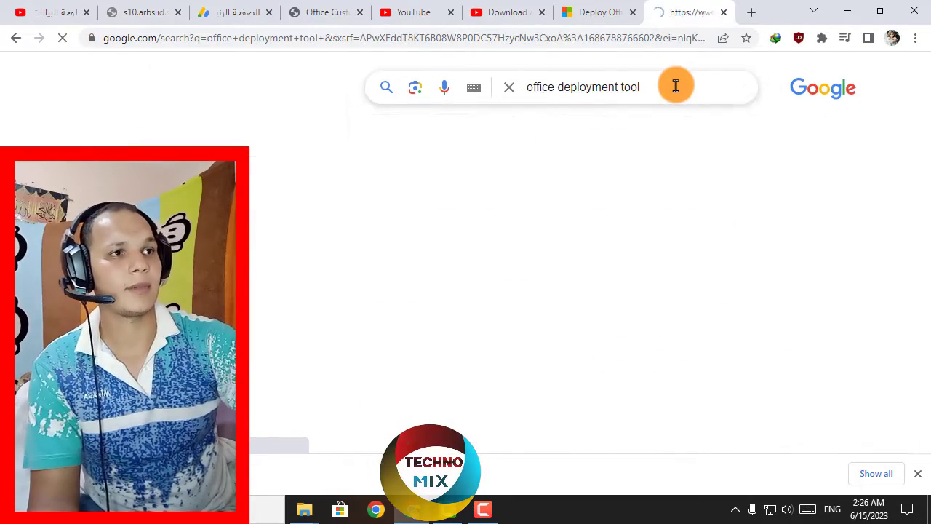
Download officedeploymenttool_16501-20196.exe and extract its files into Downloads\2021
click(751, 216)
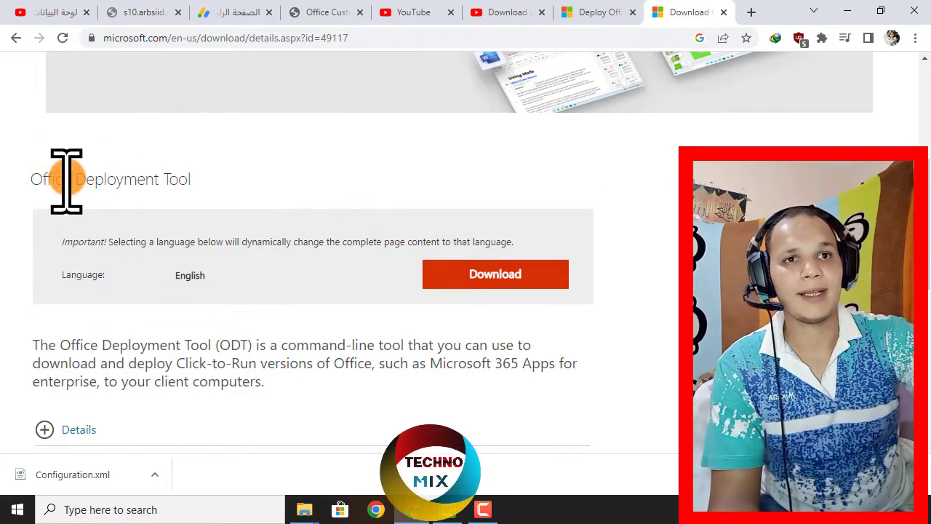
click(476, 272)
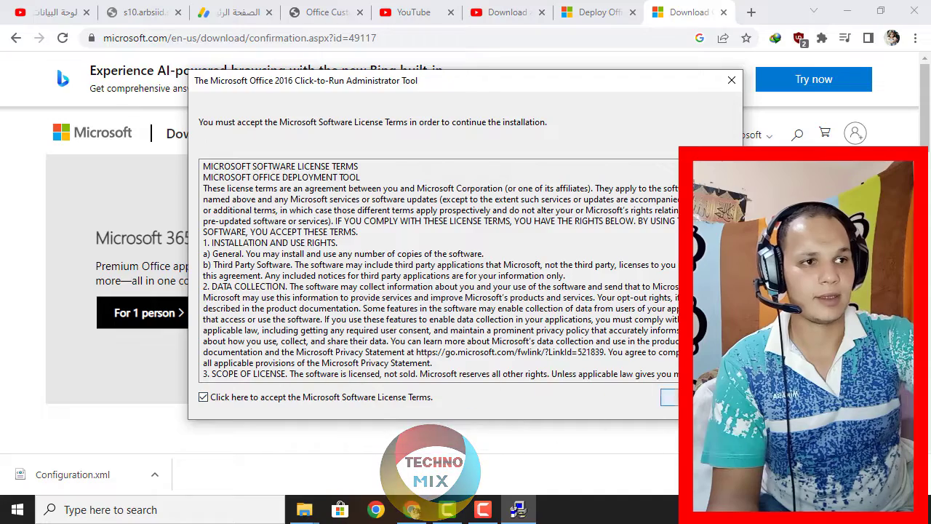
click(670, 397)
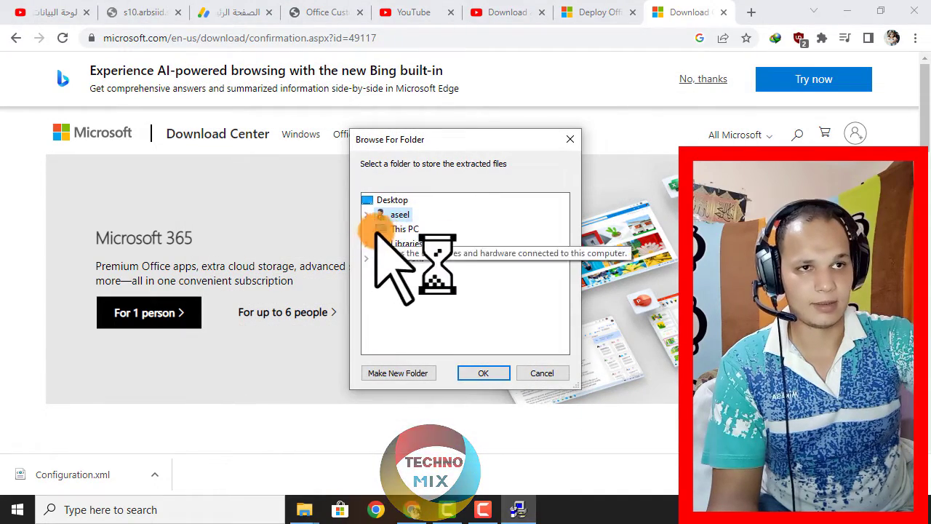
double_click(382, 230)
double_click(436, 259)
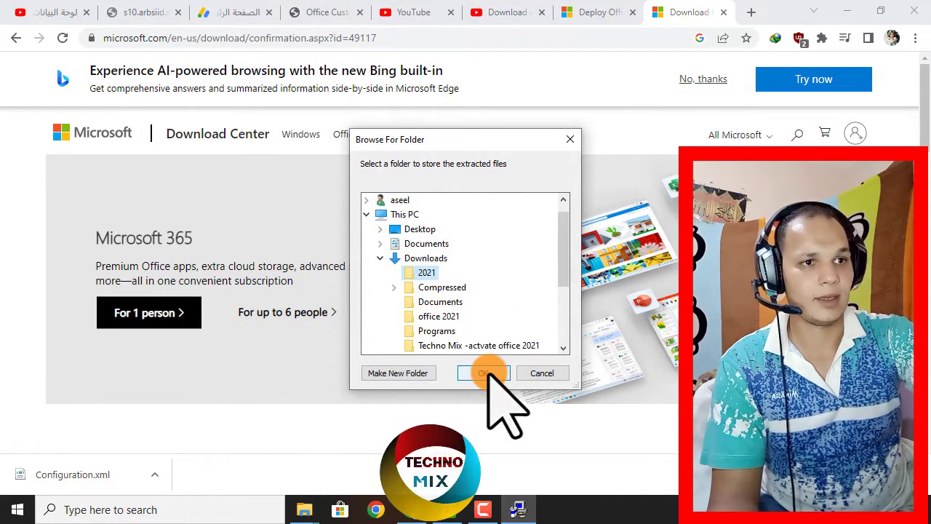
click(486, 372)
click(562, 300)
mouse_move(304, 509)
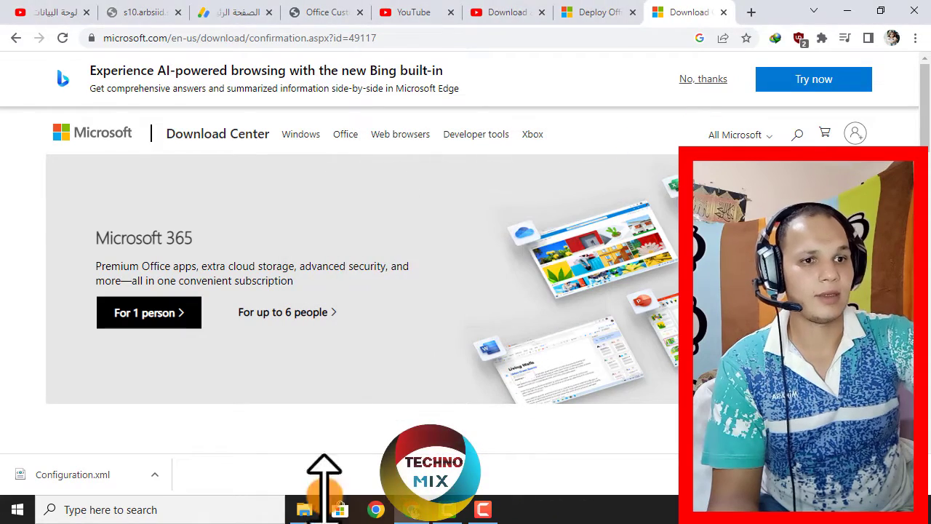
click(350, 440)
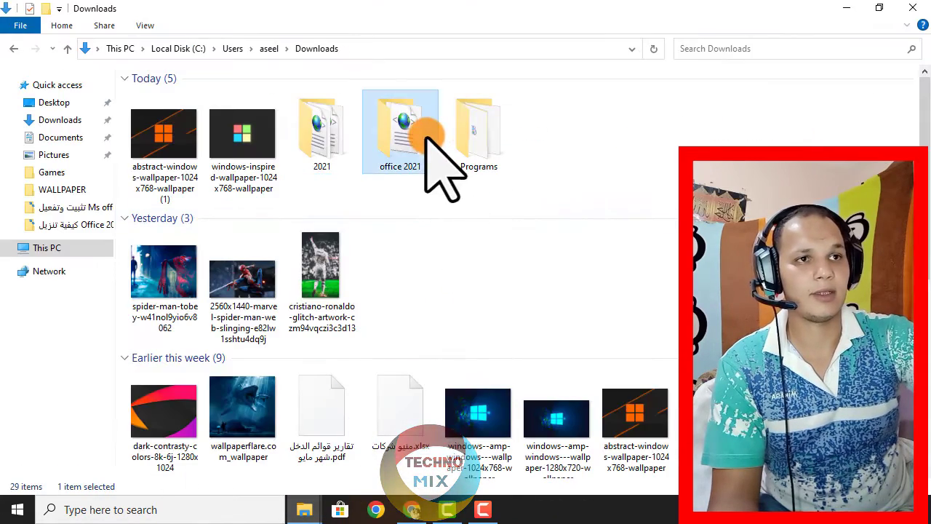
Cut setup from the 2021 folder and paste it into office 2021 beside Configuration
double_click(331, 141)
click(327, 141)
click(154, 157)
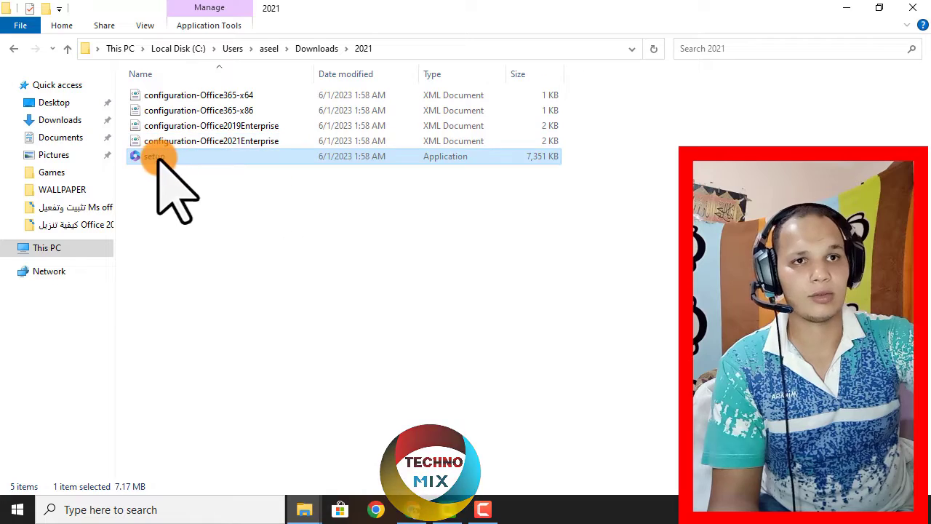
right_click(155, 156)
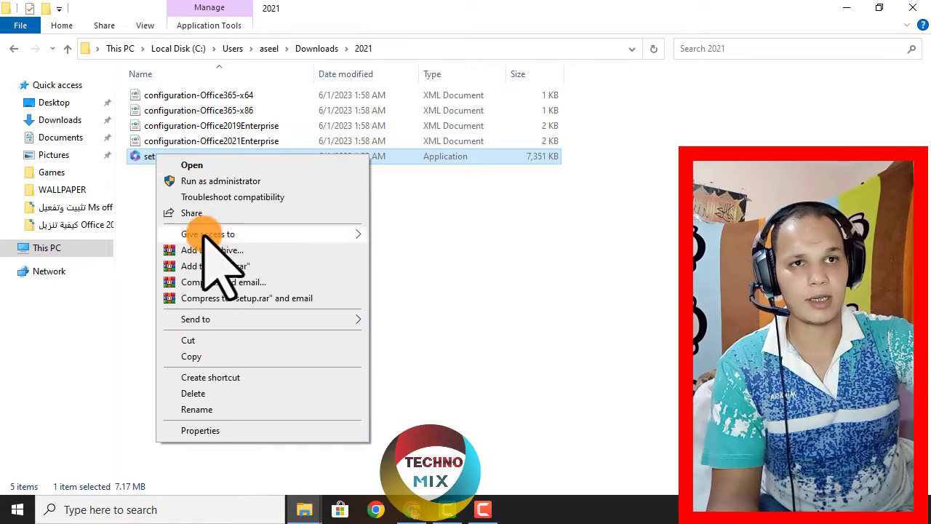
click(186, 353)
click(69, 49)
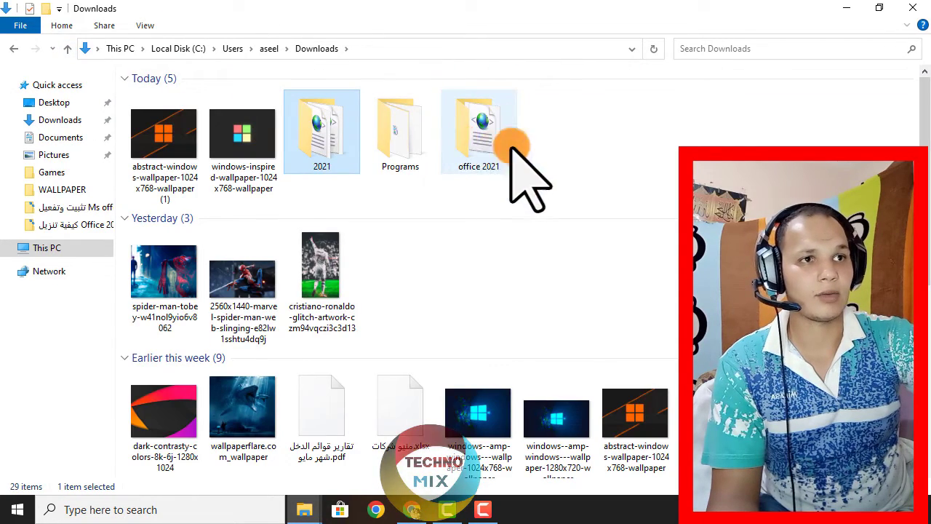
double_click(484, 135)
right_click(309, 167)
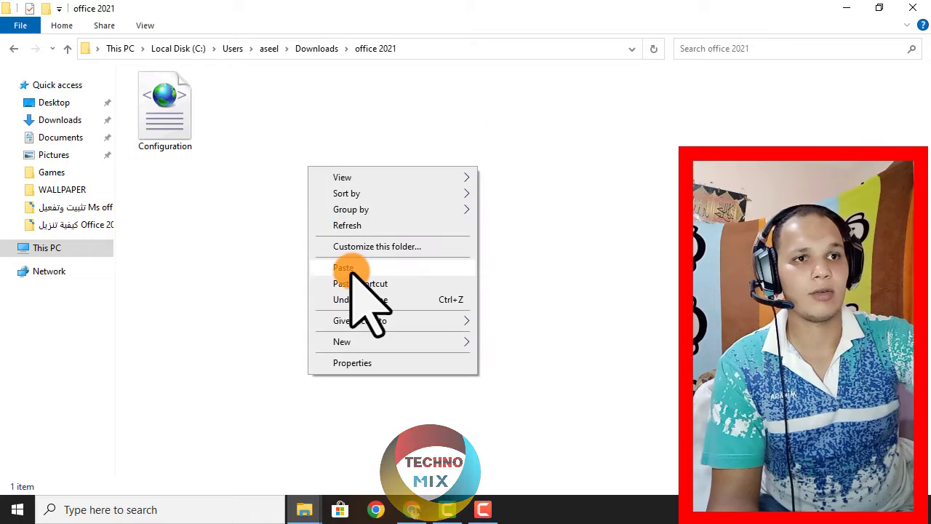
click(354, 271)
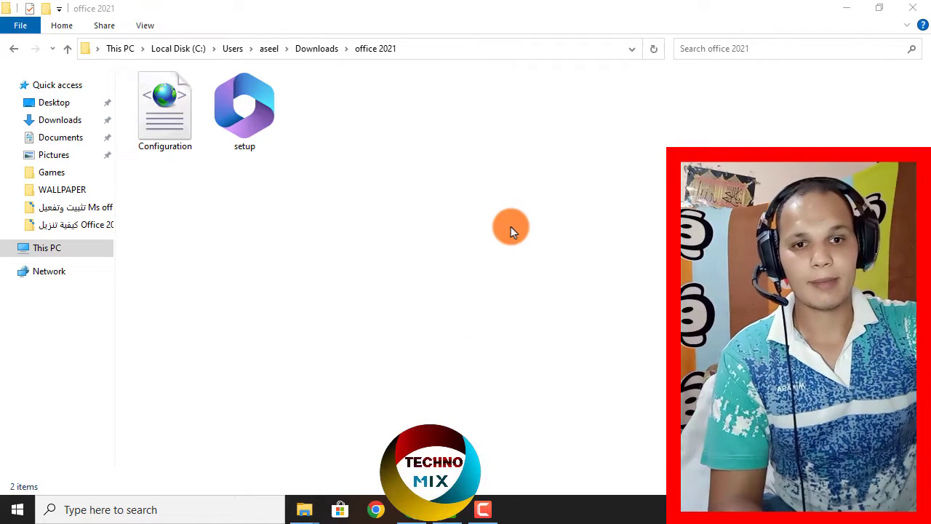
Launch Command Prompt as administrator from Windows search
click(179, 508)
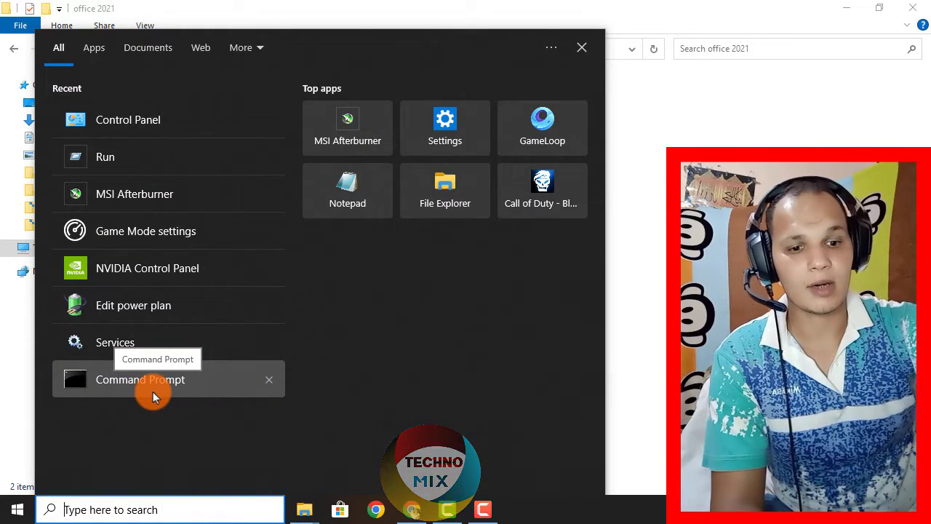
text(cm)
right_click(166, 110)
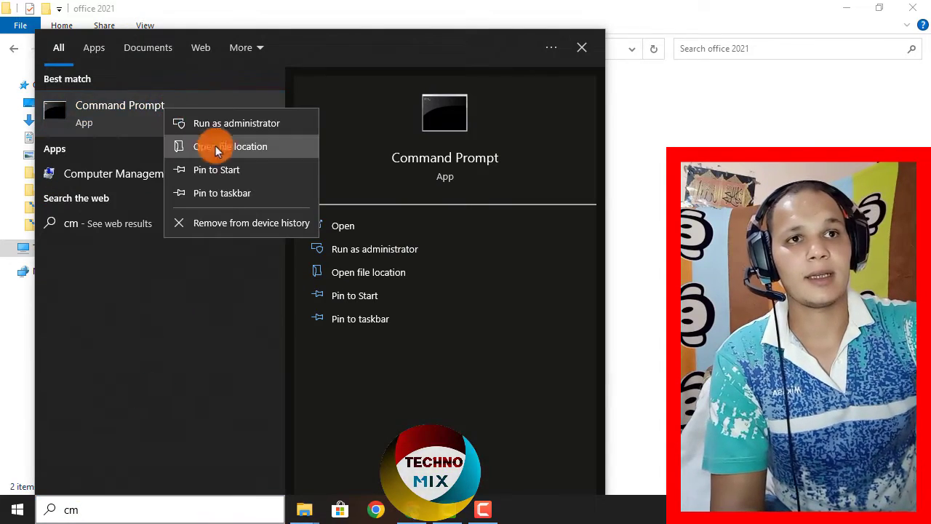
click(244, 123)
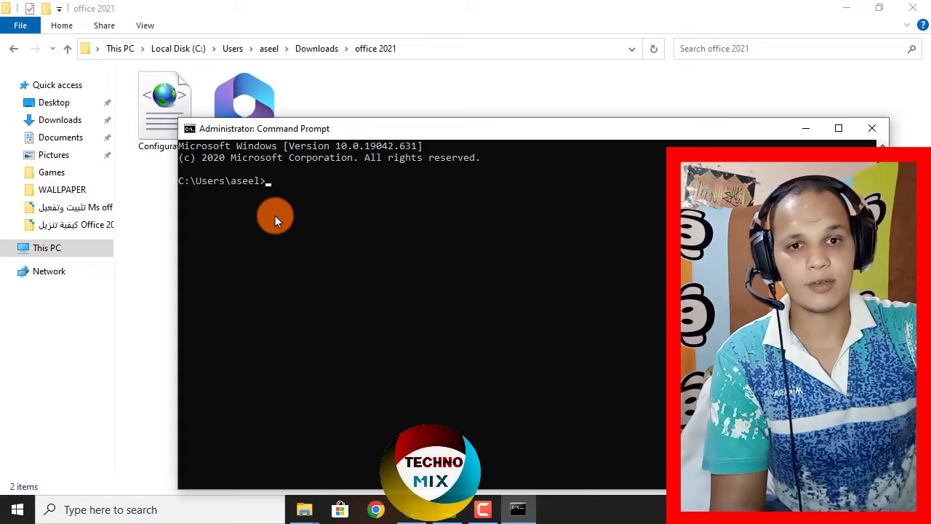
Run cd with the office 2021 folder path copied from Explorer's address bar
text(cd)
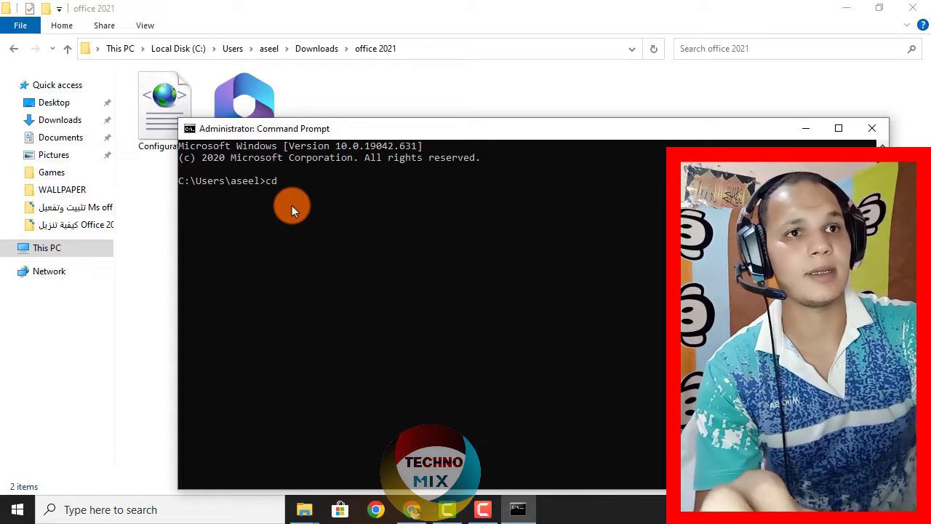
click(417, 49)
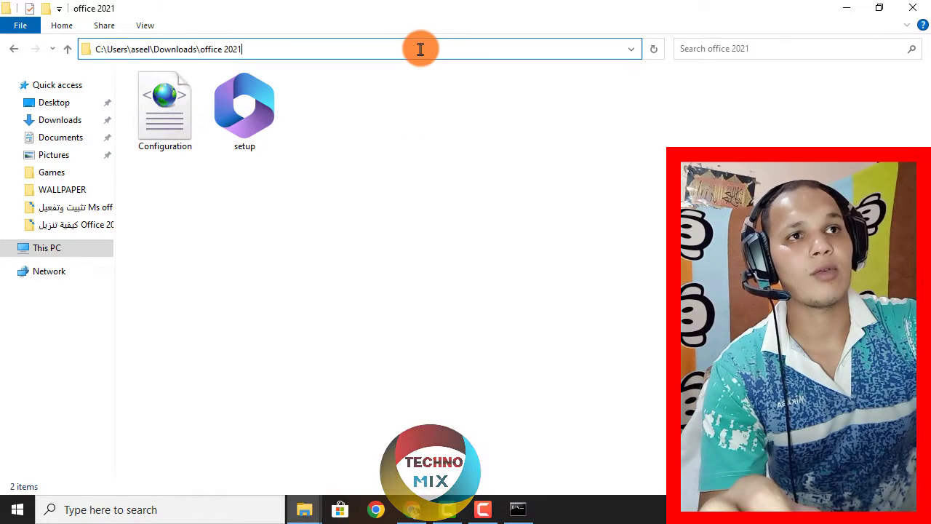
right_click(241, 51)
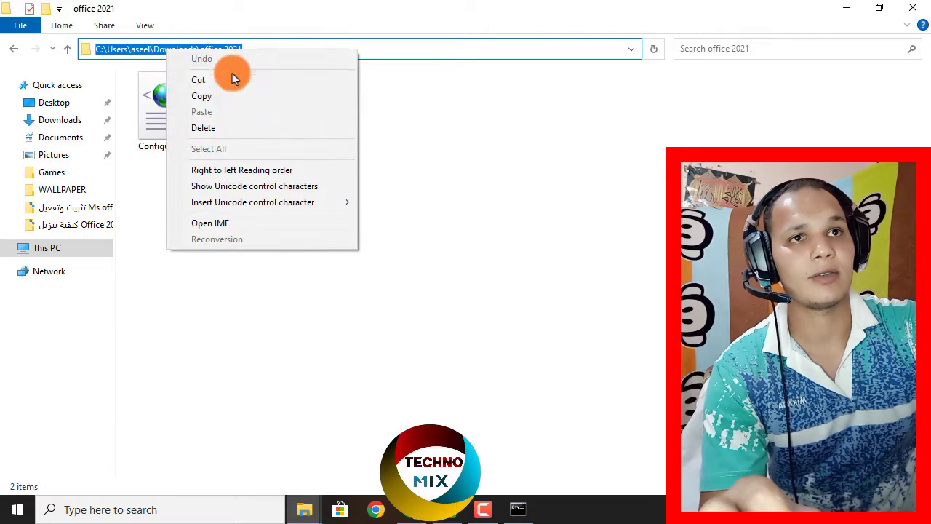
click(219, 95)
click(330, 50)
drag(330, 50, 94, 49)
right_click(225, 48)
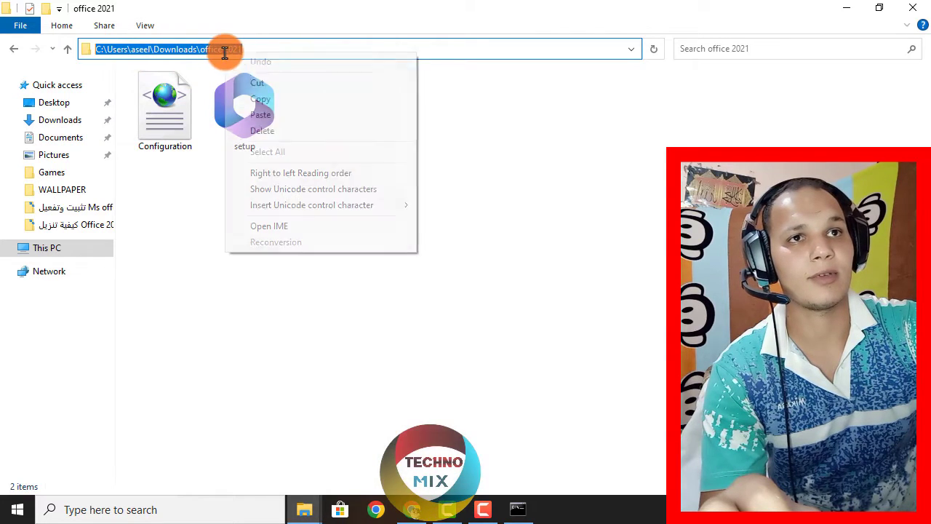
click(270, 114)
click(518, 509)
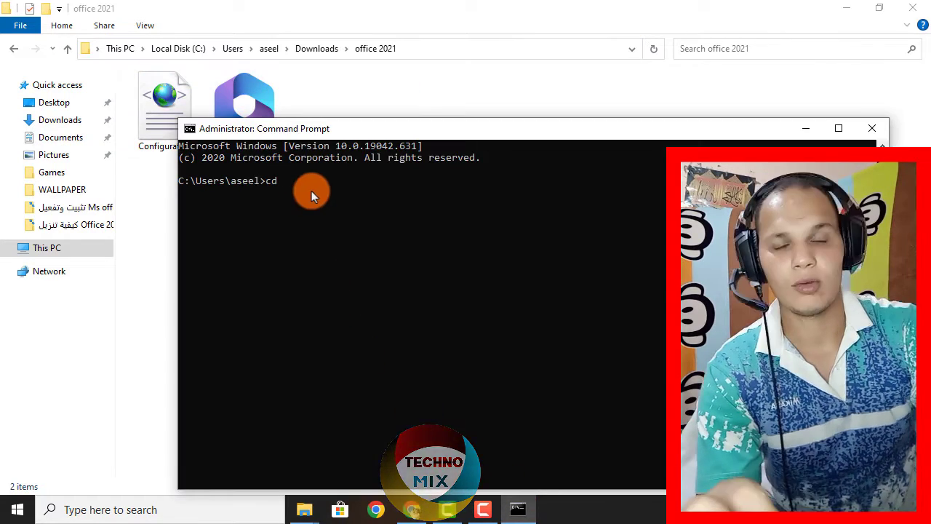
key(ctrl+v)
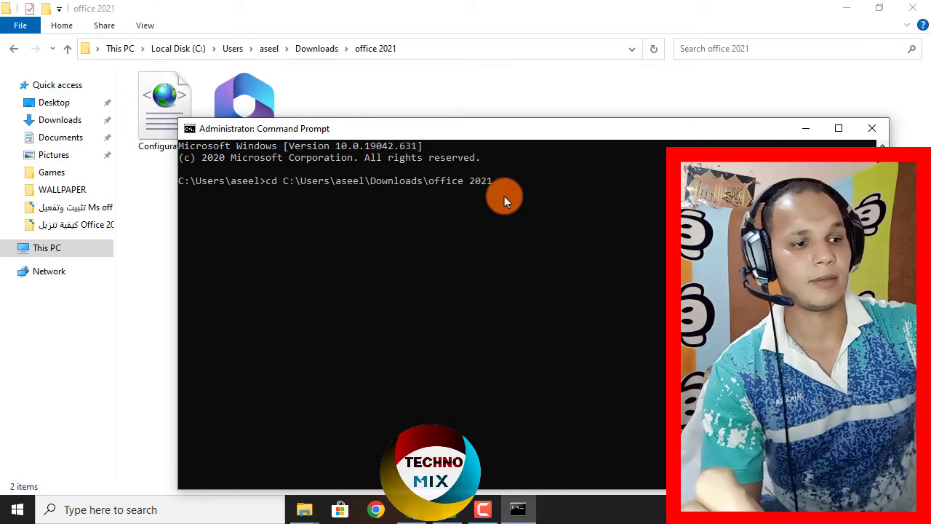
key(Return)
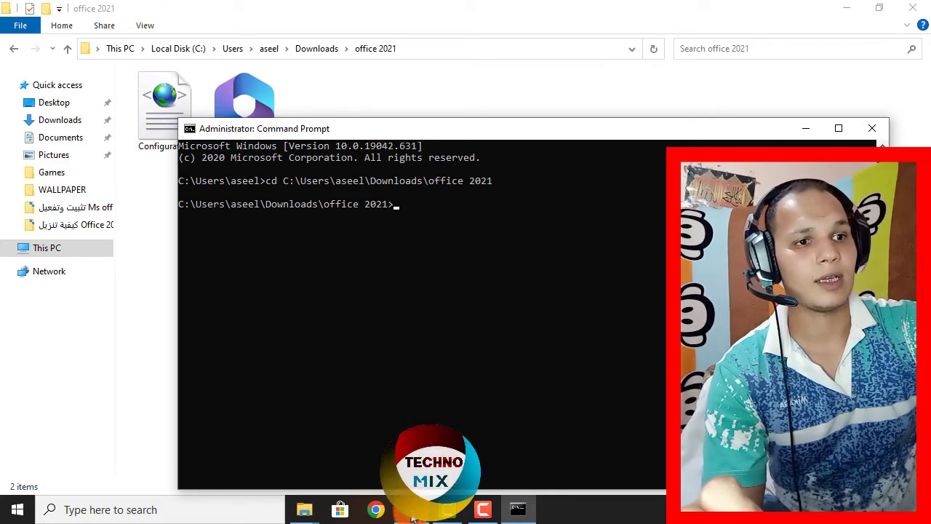
Copy 'setup /configure configuration.xml' from Microsoft Learn and run it in the admin Command Prompt
click(411, 509)
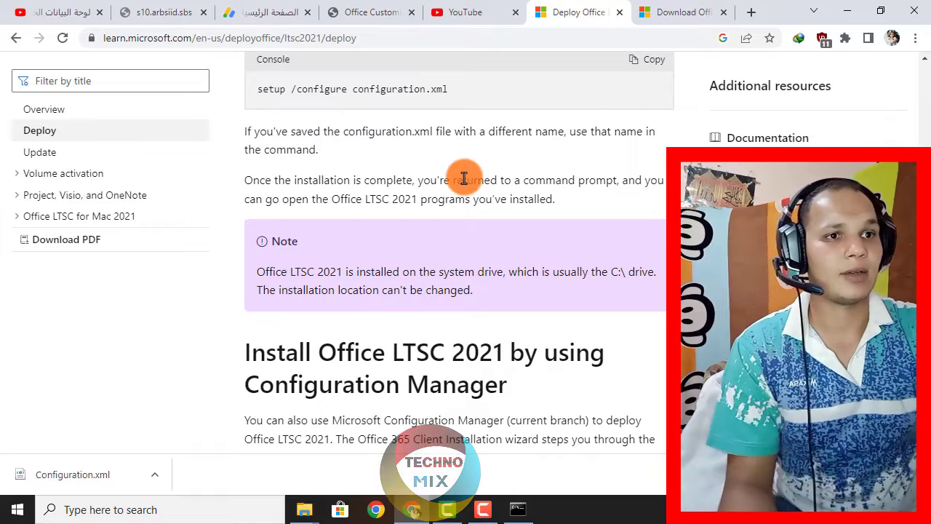
scroll(397, 84, up, 1)
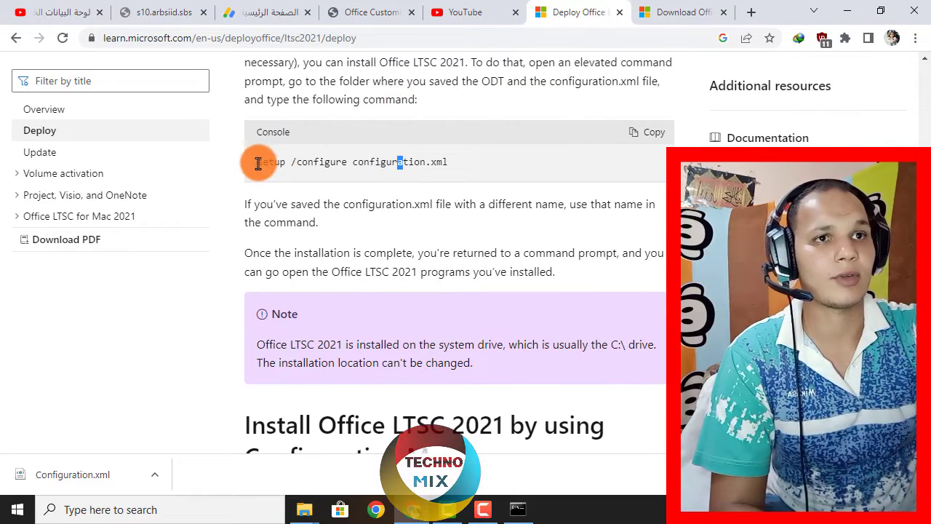
drag(256, 161, 448, 161)
right_click(427, 165)
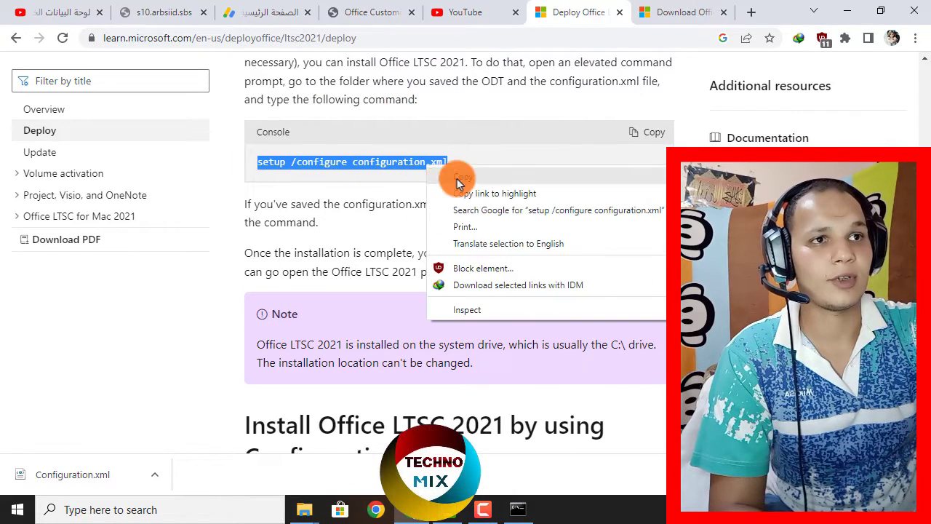
click(464, 180)
click(518, 509)
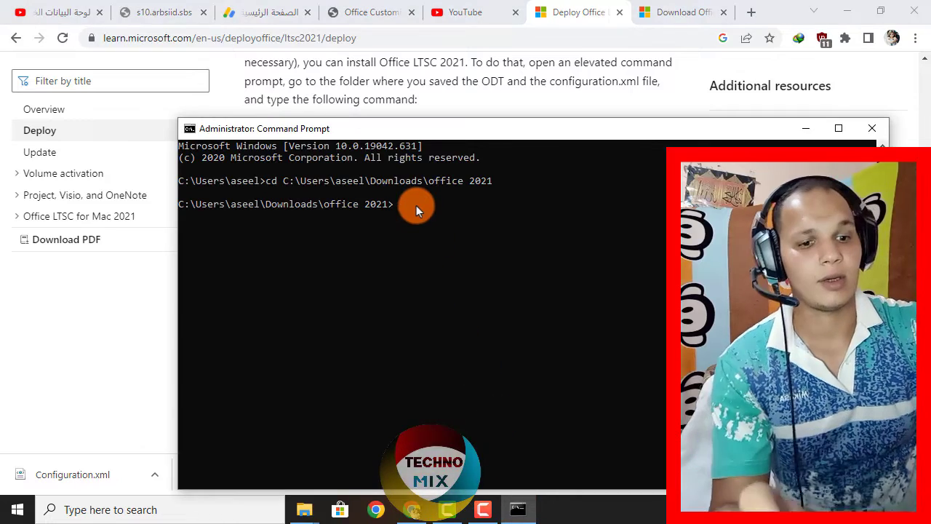
right_click(416, 205)
key(Return)
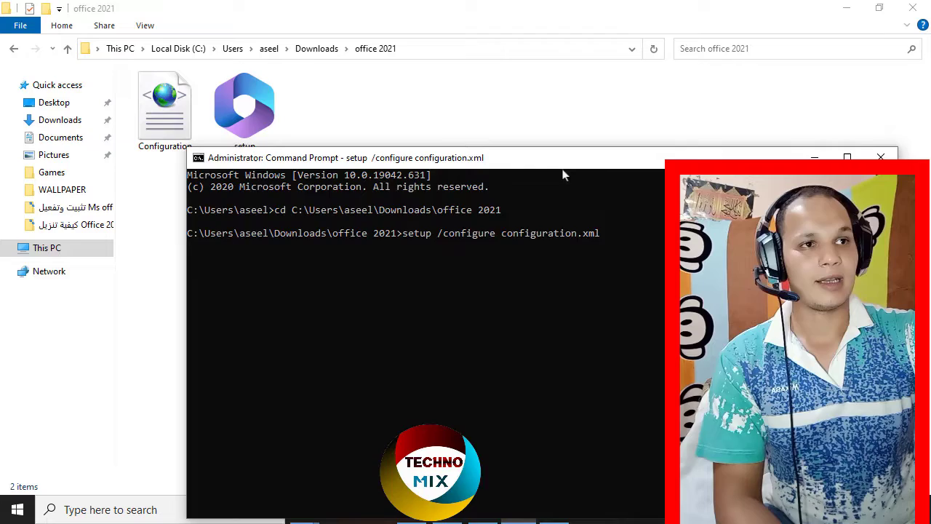
Move the installer and Command Prompt windows aside, refresh the desktop and close File Explorer
drag(565, 157, 542, 100)
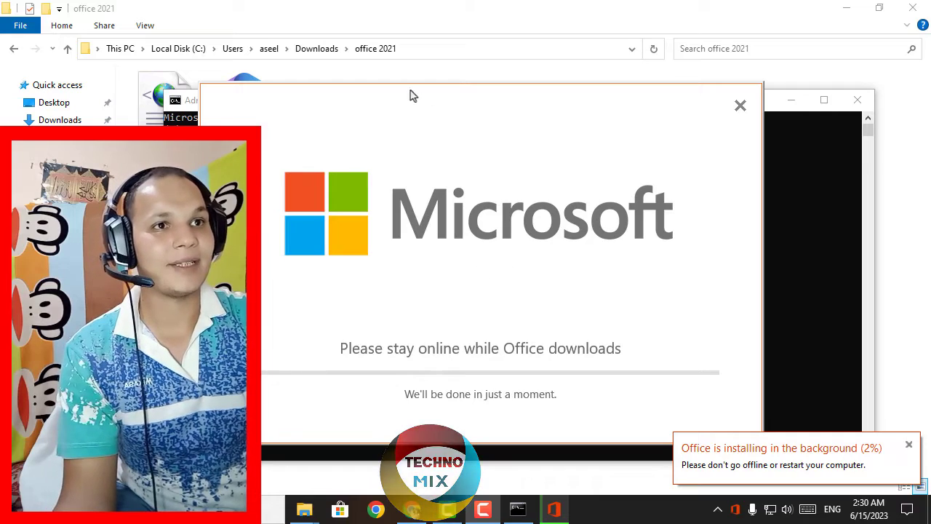
mouse_move(412, 94)
mouse_down()
mouse_move(486, 131)
mouse_move(403, 84)
mouse_up()
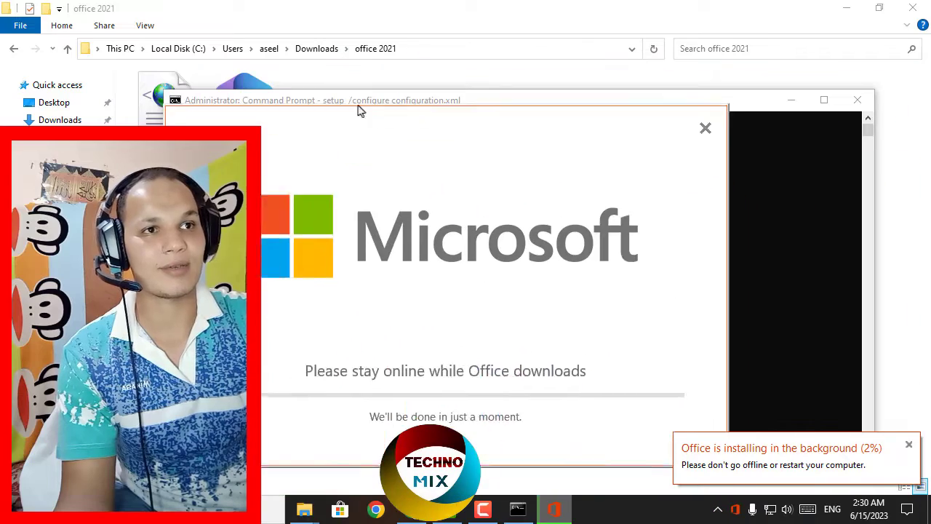
drag(516, 175, 589, 96)
click(922, 6)
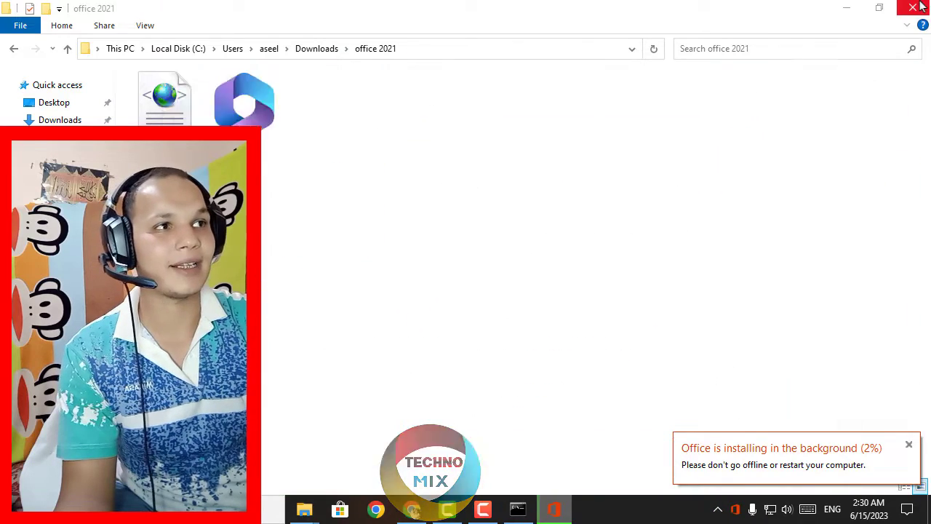
right_click(608, 19)
click(633, 58)
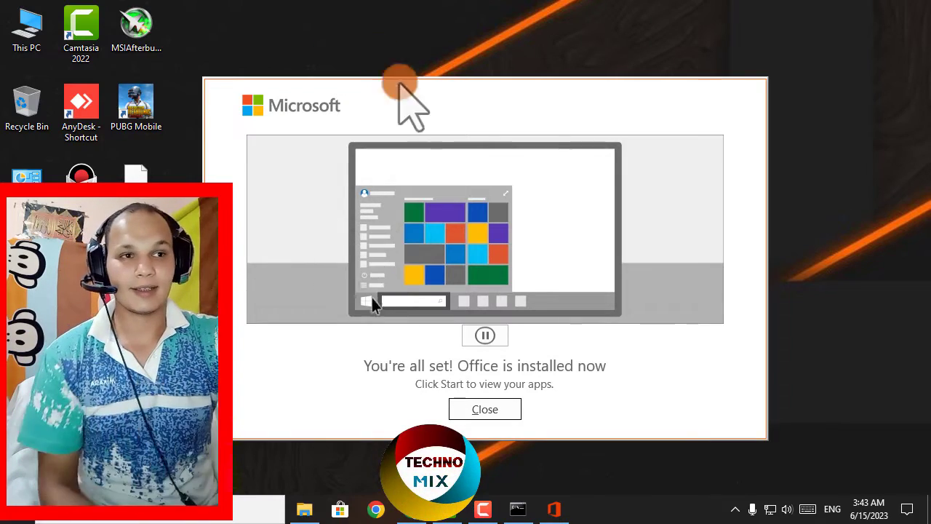
Close the 'You're all set' dialog, refresh the desktop and check New for a Microsoft Excel Worksheet option
click(485, 408)
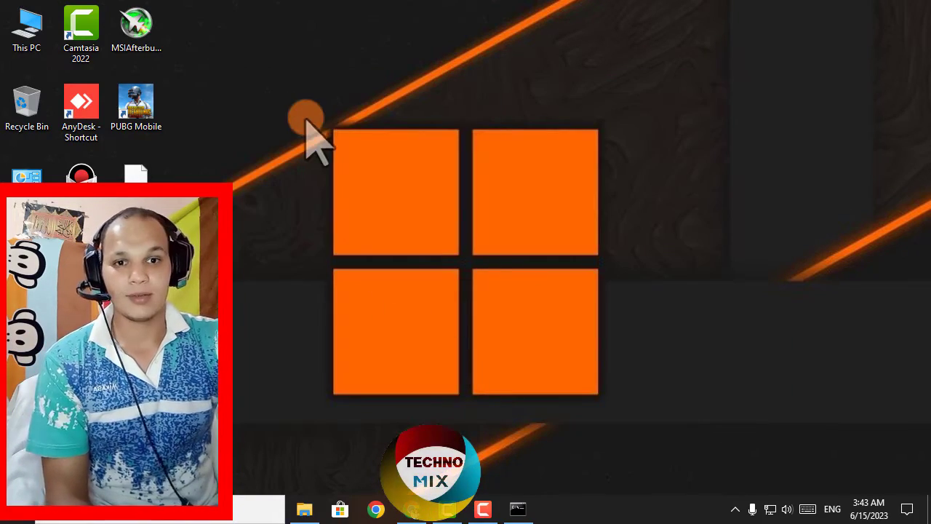
right_click(332, 104)
click(368, 155)
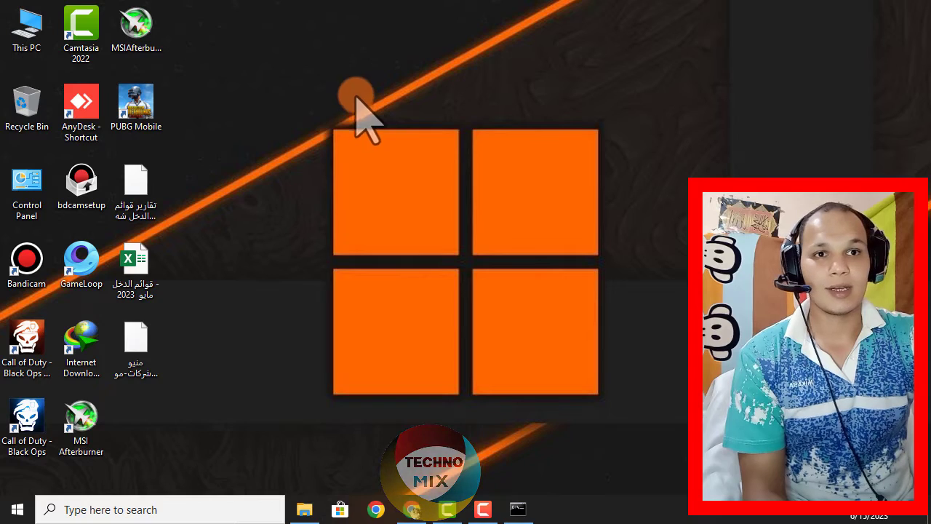
right_click(319, 188)
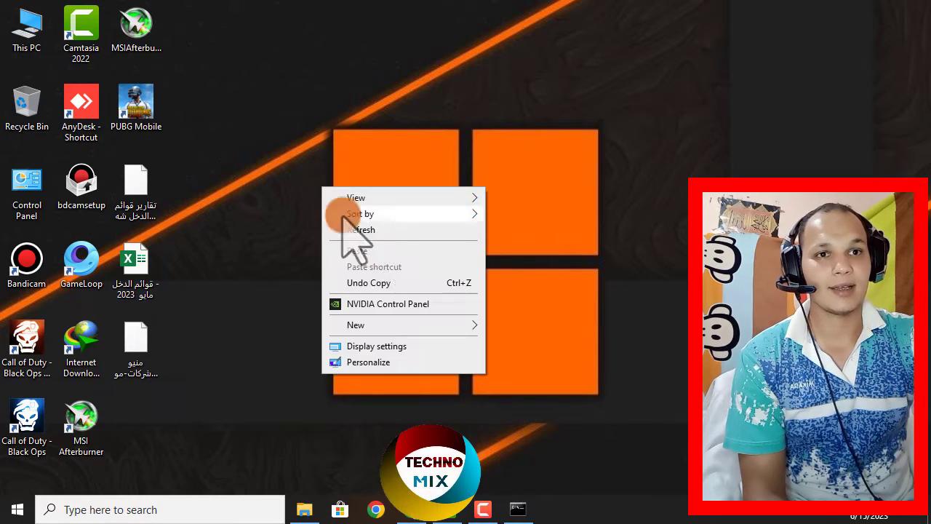
click(384, 228)
mouse_move(136, 269)
mouse_down()
mouse_move(301, 195)
mouse_move(177, 270)
mouse_up()
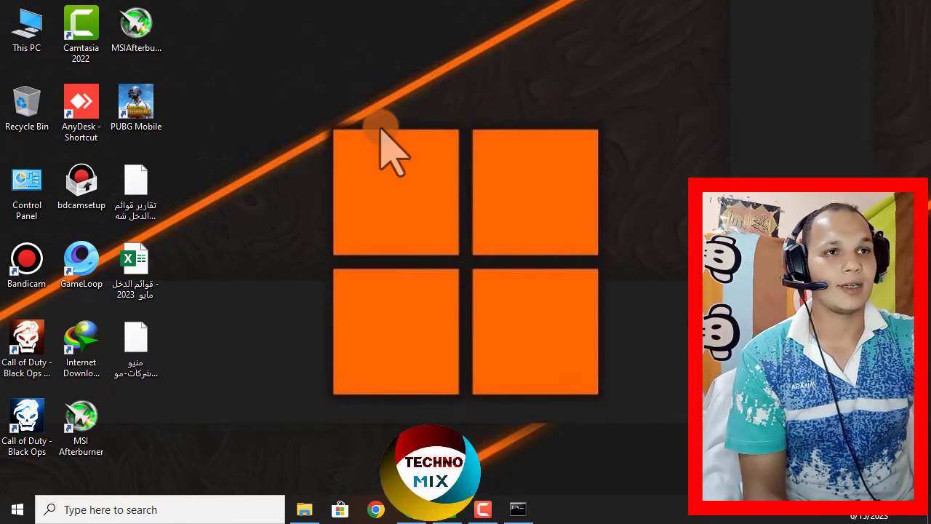
right_click(381, 131)
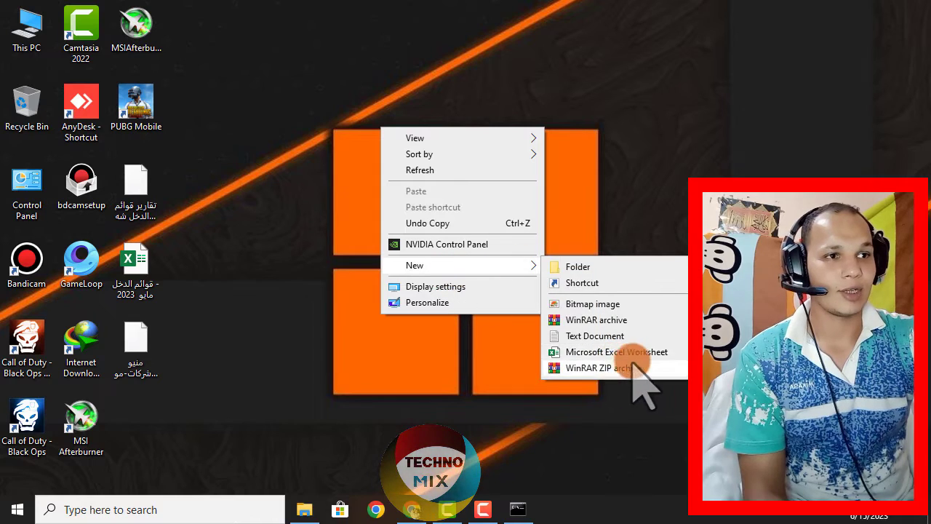
mouse_move(458, 264)
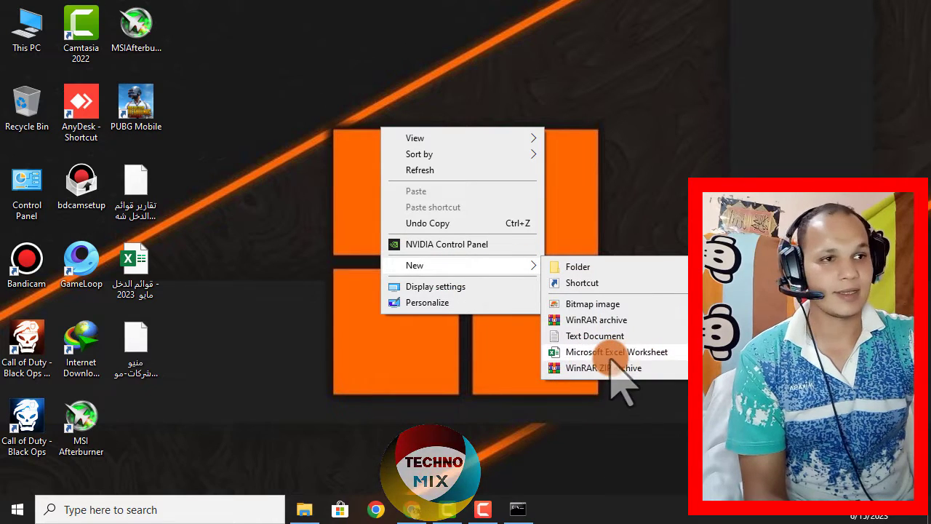
click(263, 287)
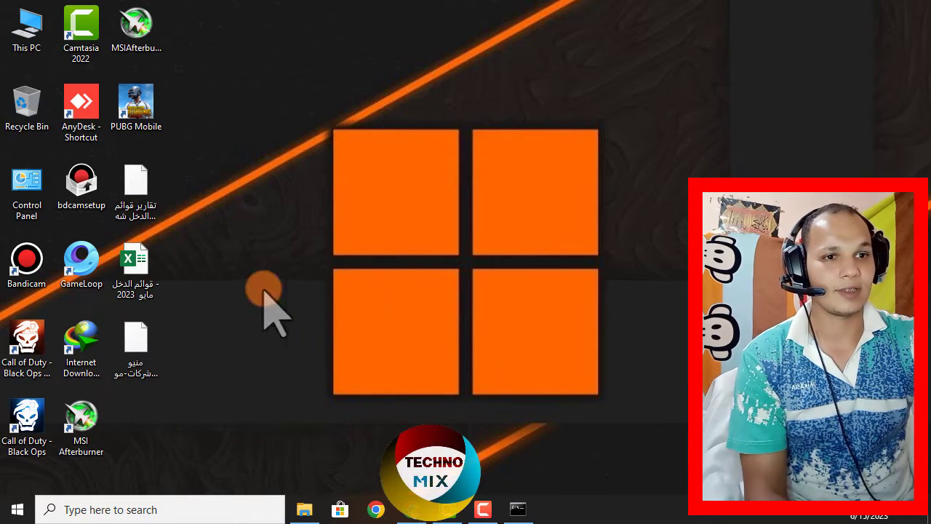
Search for excel and launch the newly installed Excel app
click(183, 502)
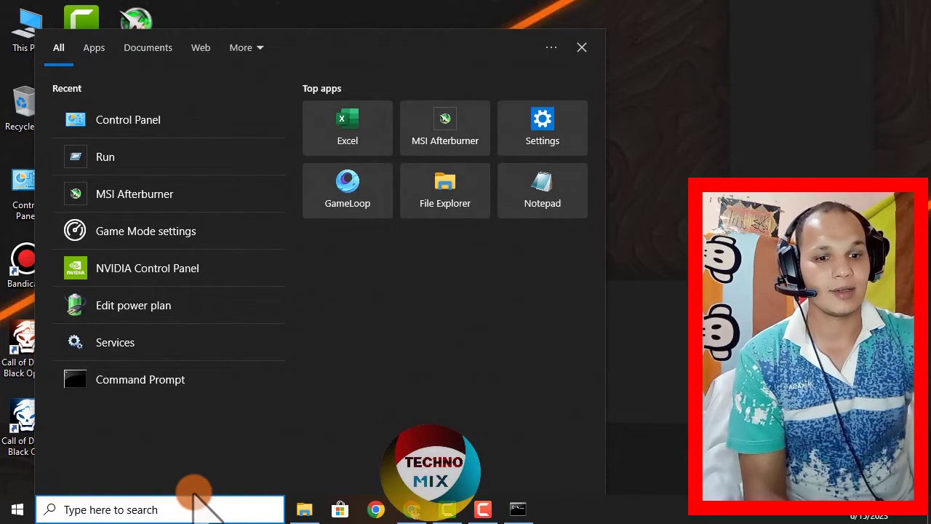
text(ex)
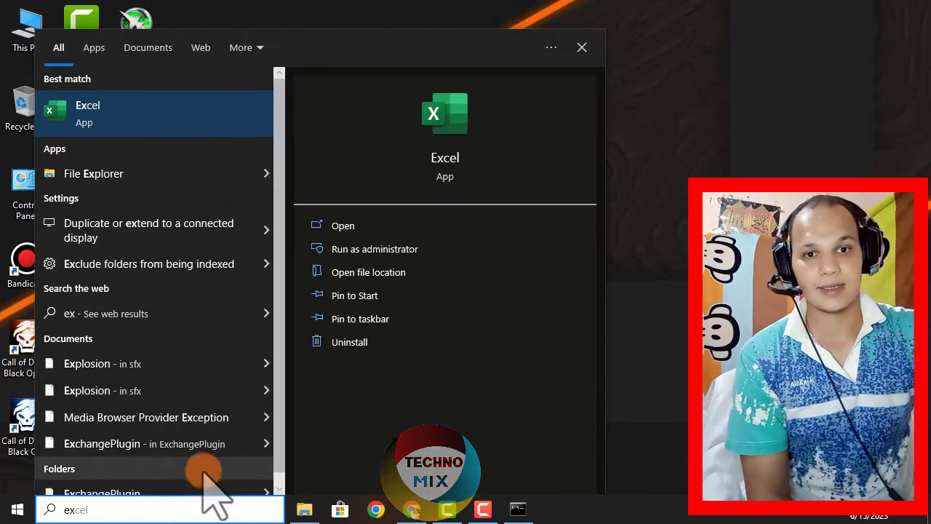
text(cel)
click(340, 14)
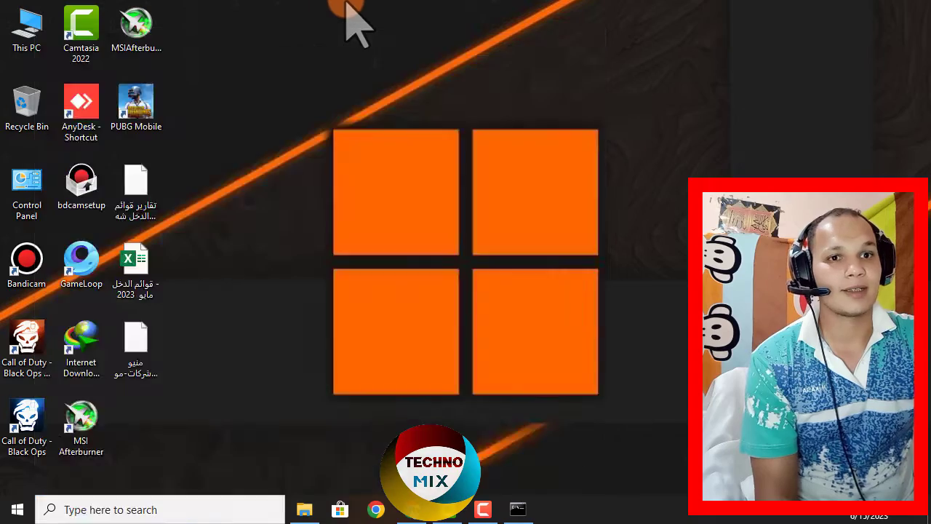
key(super+s)
click(361, 117)
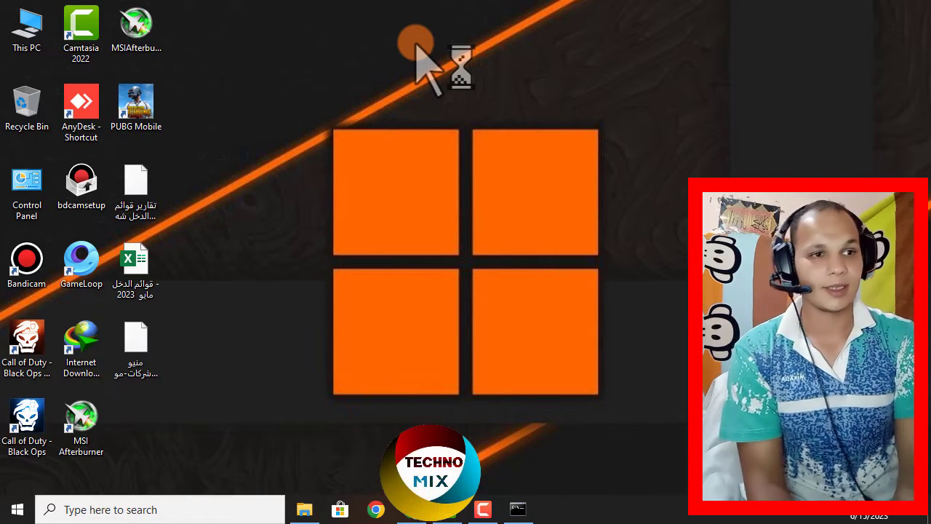
Check the Command Prompt output, then minimize it
click(536, 509)
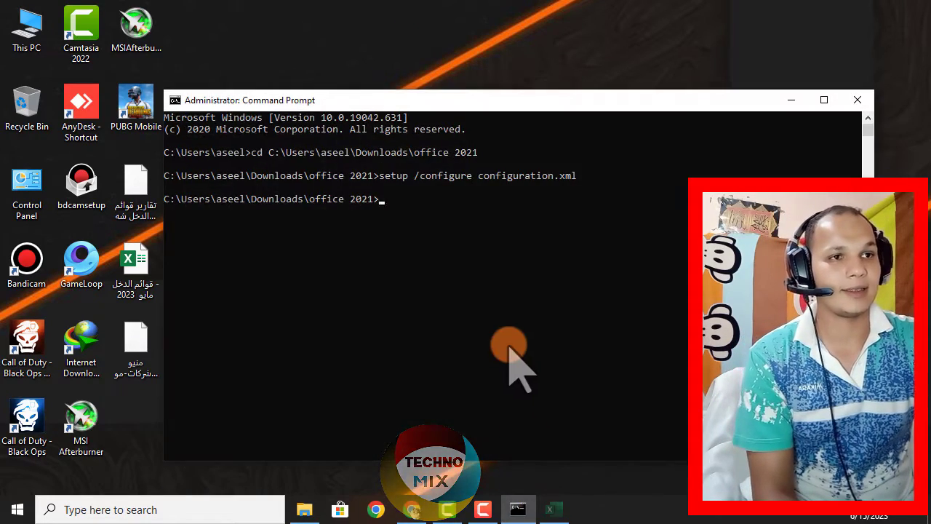
click(793, 102)
right_click(604, 33)
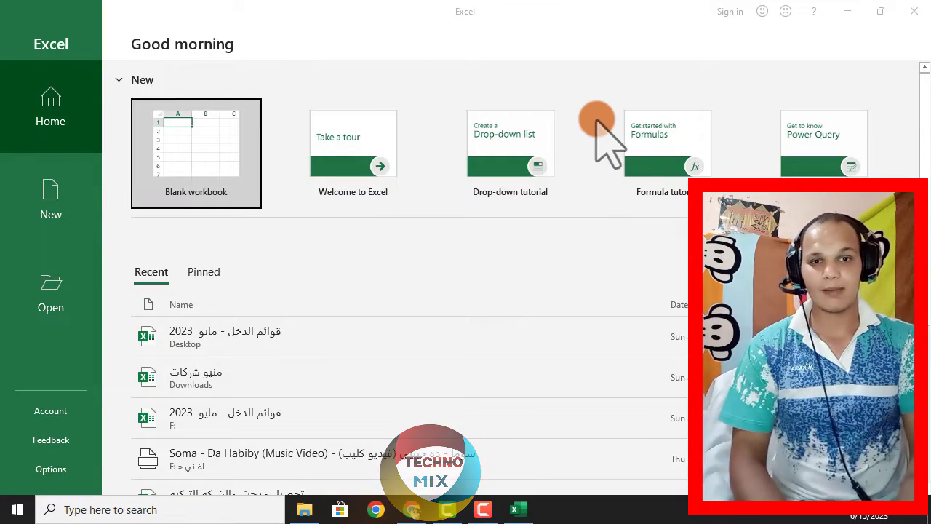